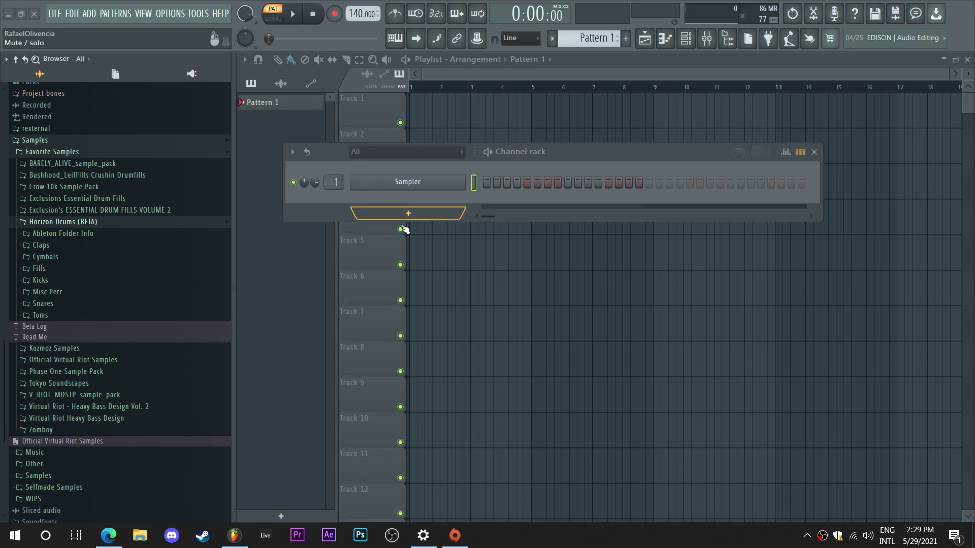
- Add BLA_HZ_Kick_04, BLA_HZ_SNARE_05 and BLA_HZ_CL_HAT_09 from the browser as new channels
{"action": "left_click", "coordinate": [40, 280]}
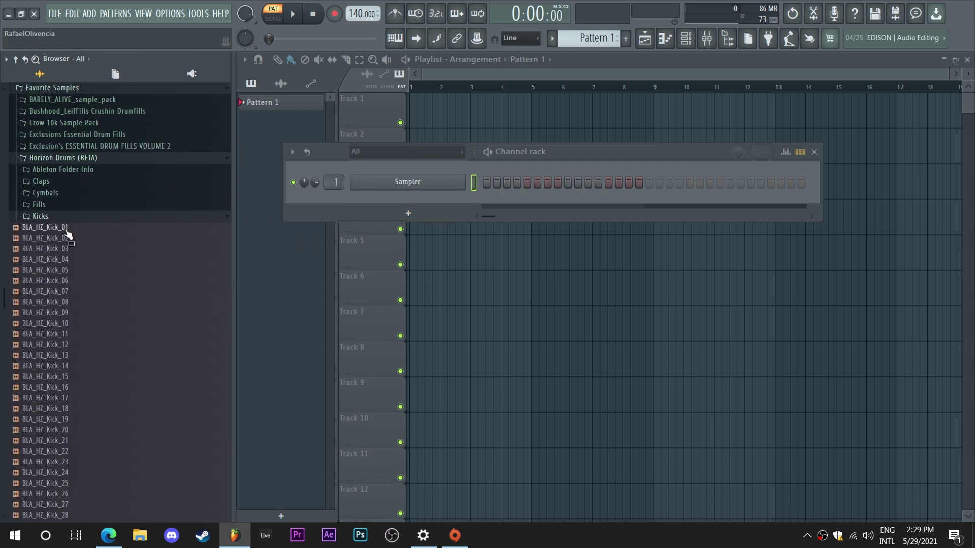
{"action": "left_click_drag", "start_coordinate": [68, 235], "coordinate": [410, 202]}
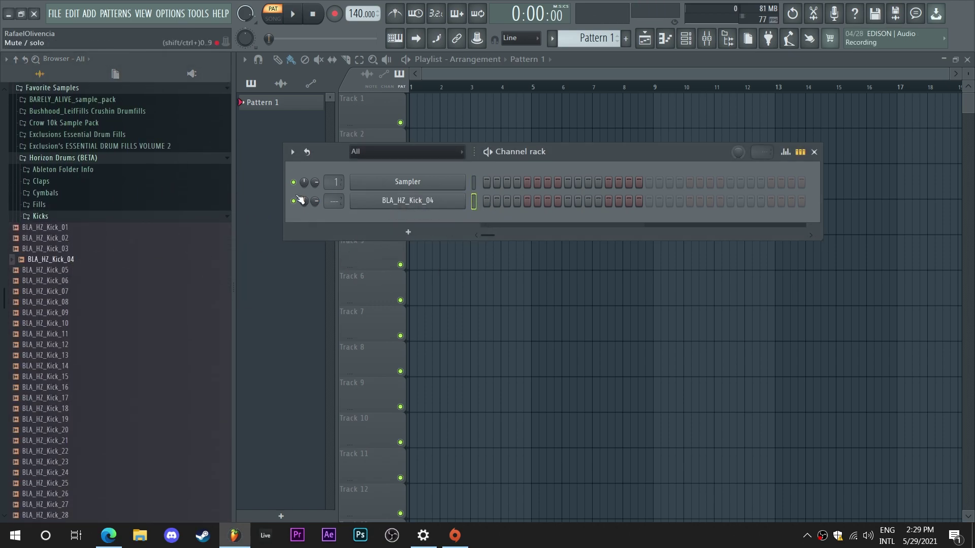
{"action": "left_click", "coordinate": [56, 217]}
{"action": "left_click", "coordinate": [68, 238]}
{"action": "left_click_drag", "start_coordinate": [51, 176], "coordinate": [403, 216]}
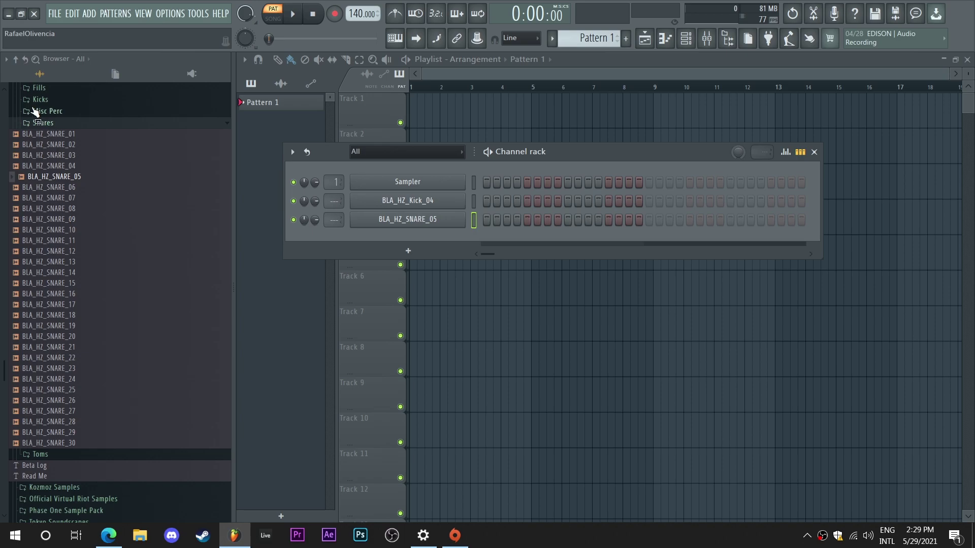
{"action": "scroll", "coordinate": [53, 120], "scroll_direction": "up", "scroll_amount": 10}
{"action": "left_click_drag", "start_coordinate": [51, 324], "coordinate": [390, 240]}
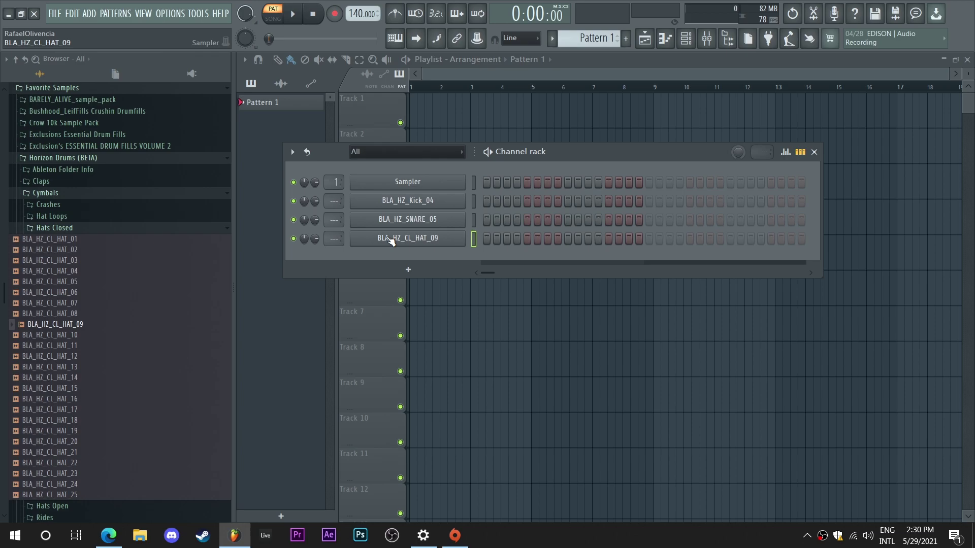
- Delete the default Sampler channel from the Channel rack
{"action": "right_click", "coordinate": [378, 180]}
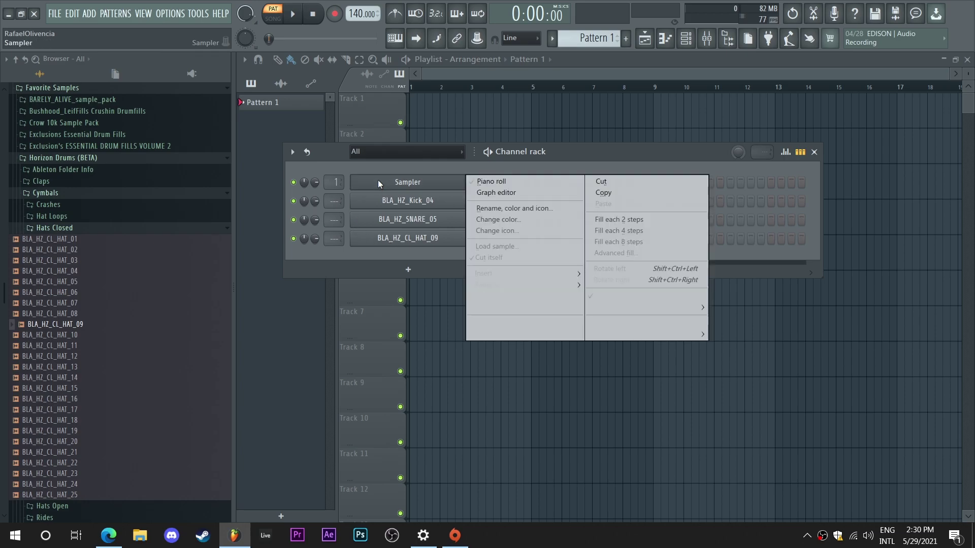
{"action": "left_click", "coordinate": [544, 312]}
{"action": "left_click", "coordinate": [542, 309]}
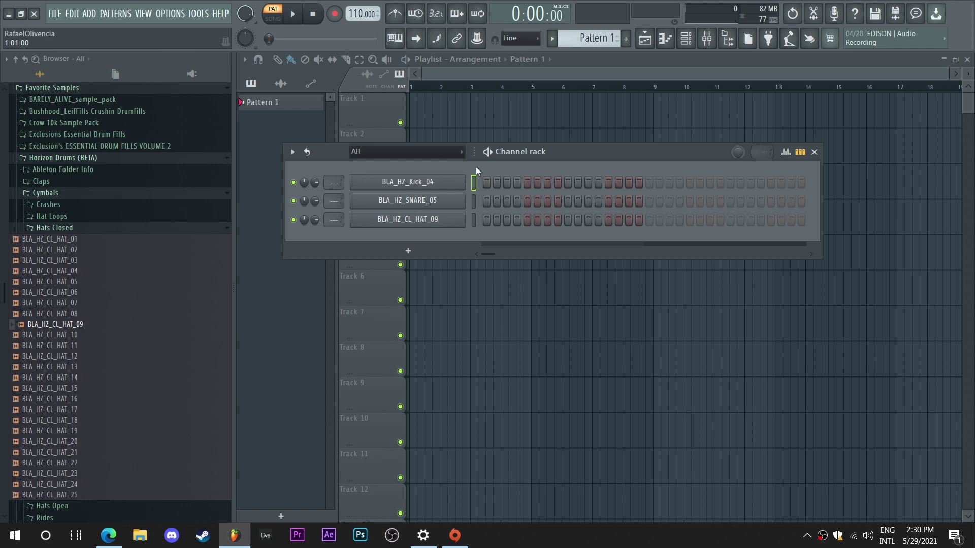
- Set the tempo to 110, add snare steps, and fill all 16 closed-hat steps
{"action": "scroll", "coordinate": [360, 14], "scroll_direction": "down", "scroll_amount": 1}
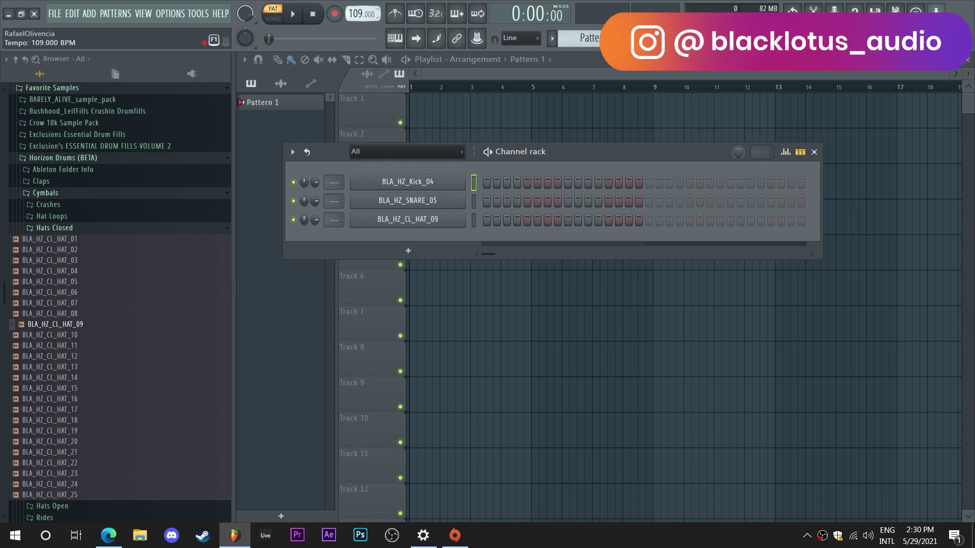
{"action": "scroll", "coordinate": [361, 13], "scroll_direction": "up", "scroll_amount": 1}
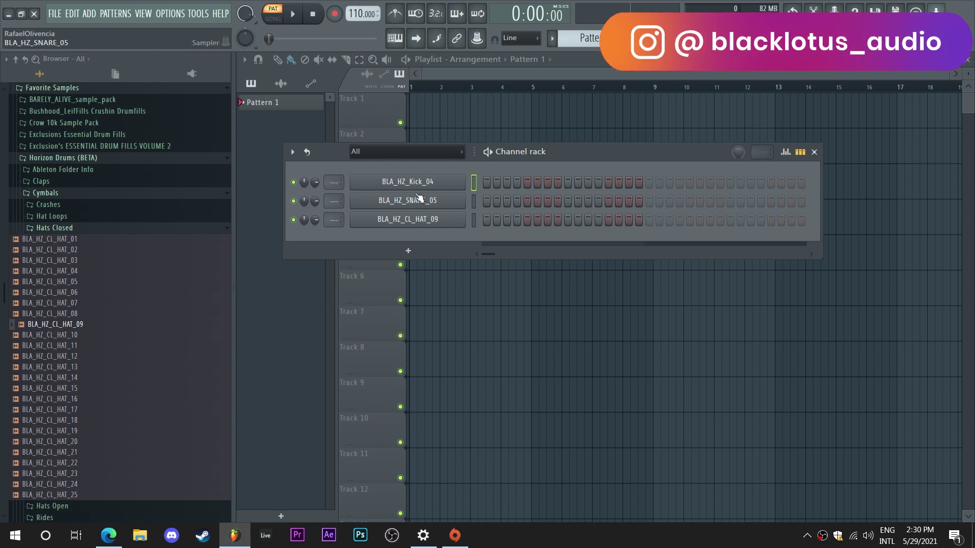
{"action": "left_click_drag", "start_coordinate": [360, 14], "coordinate": [360, 3]}
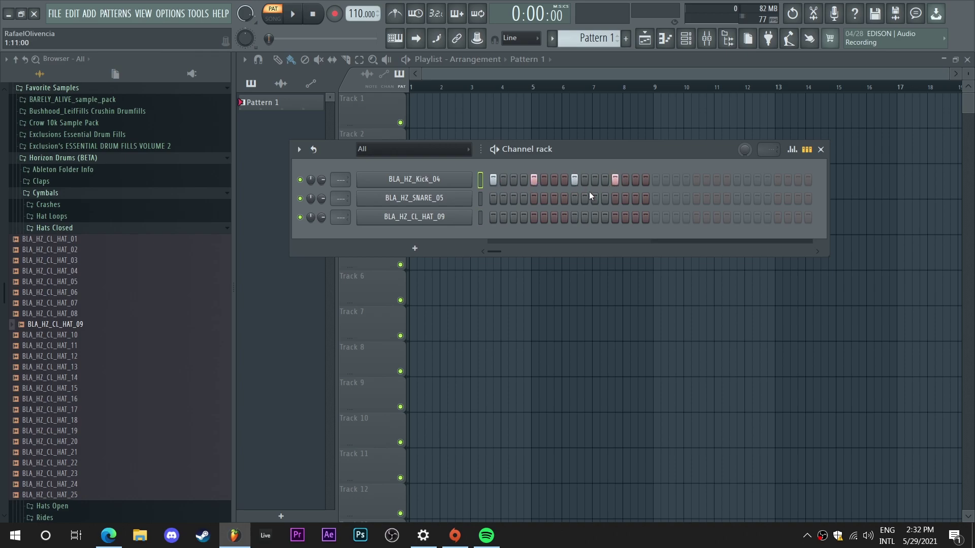
{"action": "left_click", "coordinate": [533, 198]}
{"action": "left_click_drag", "start_coordinate": [489, 217], "coordinate": [644, 220]}
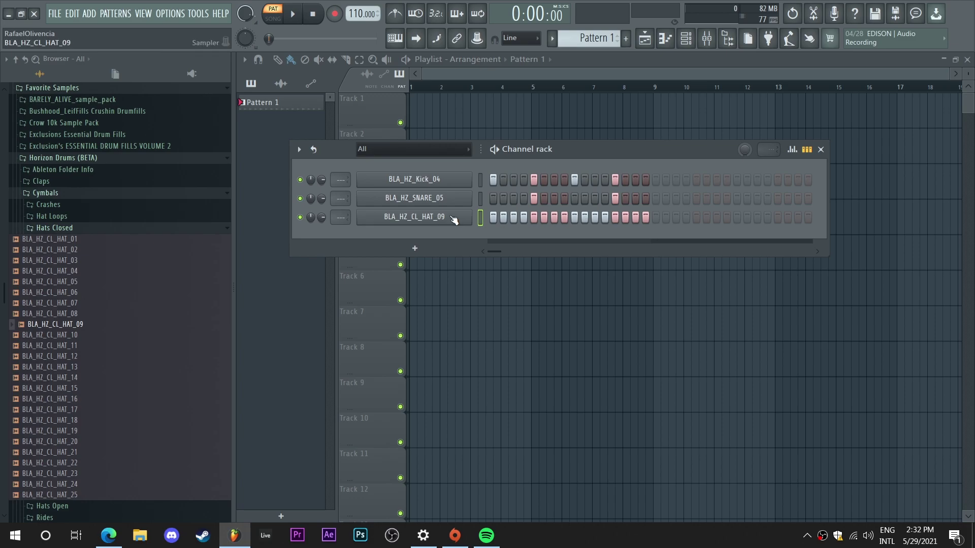
- Apply Riff machine velocity variations to the closed-hat notes in the piano roll
{"action": "right_click", "coordinate": [481, 222]}
{"action": "left_click", "coordinate": [495, 222]}
{"action": "left_click", "coordinate": [259, 61]}
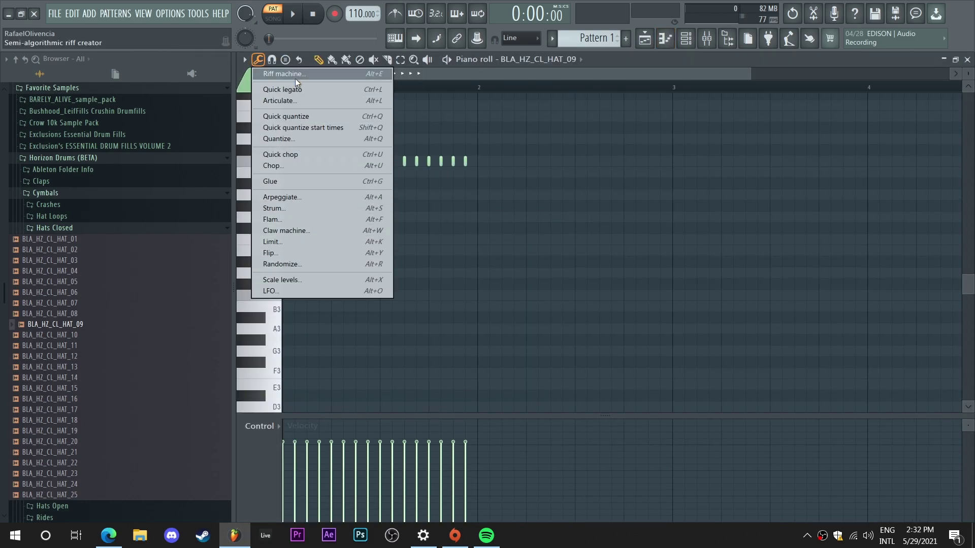
{"action": "left_click", "coordinate": [294, 75]}
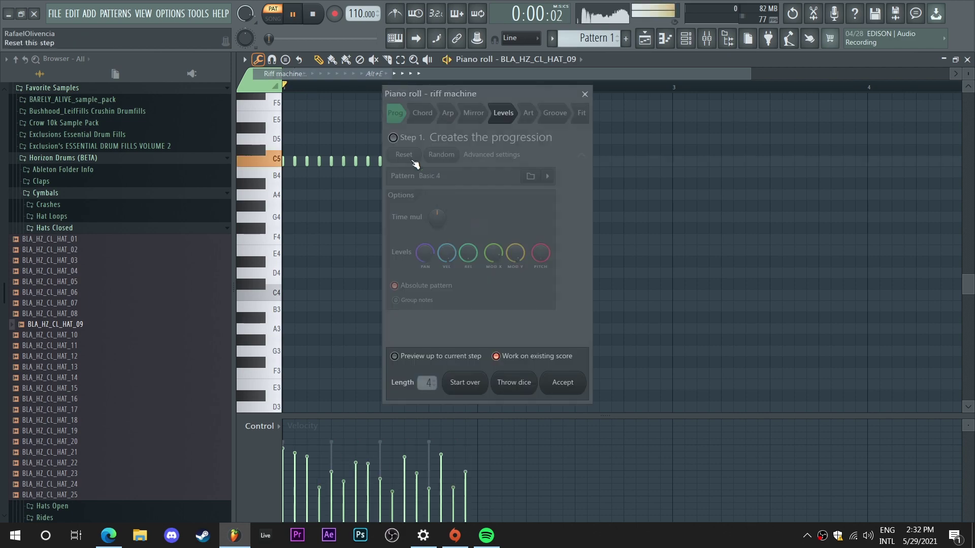
{"action": "left_click", "coordinate": [560, 387]}
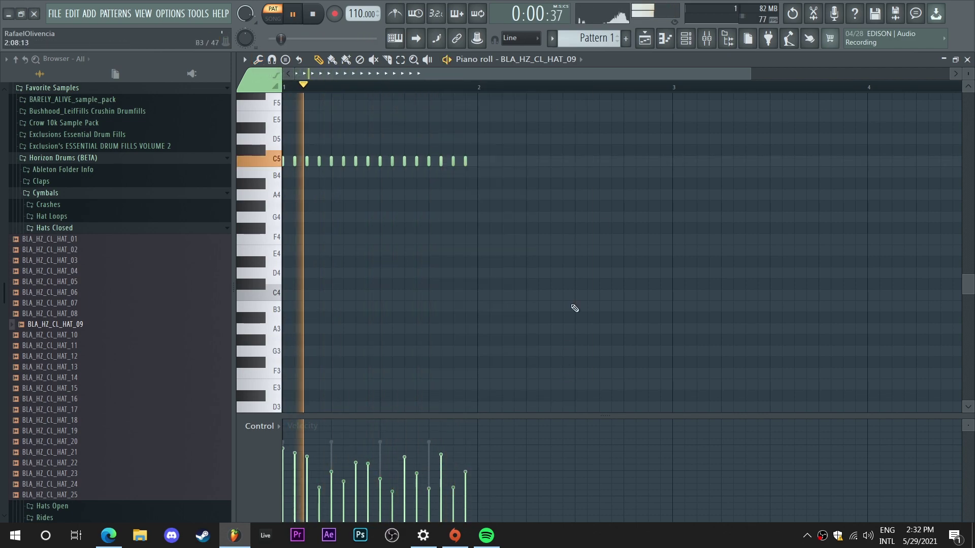
{"action": "left_click", "coordinate": [680, 39]}
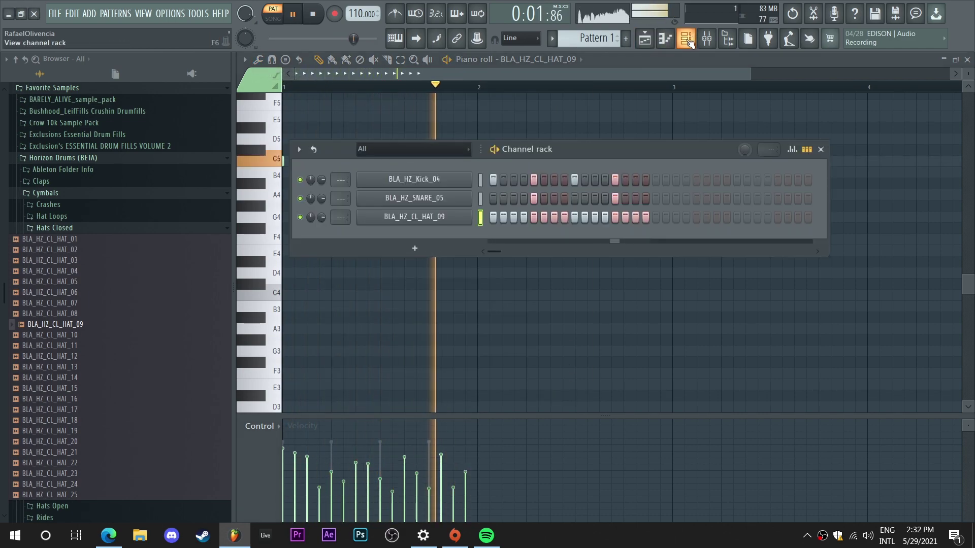
{"action": "key", "text": "space"}
- Place Pattern 1 at bar 1 of Track 1 and duplicate it with Ctrl+B across the bars
{"action": "left_click", "coordinate": [644, 39]}
{"action": "left_click", "coordinate": [669, 136]}
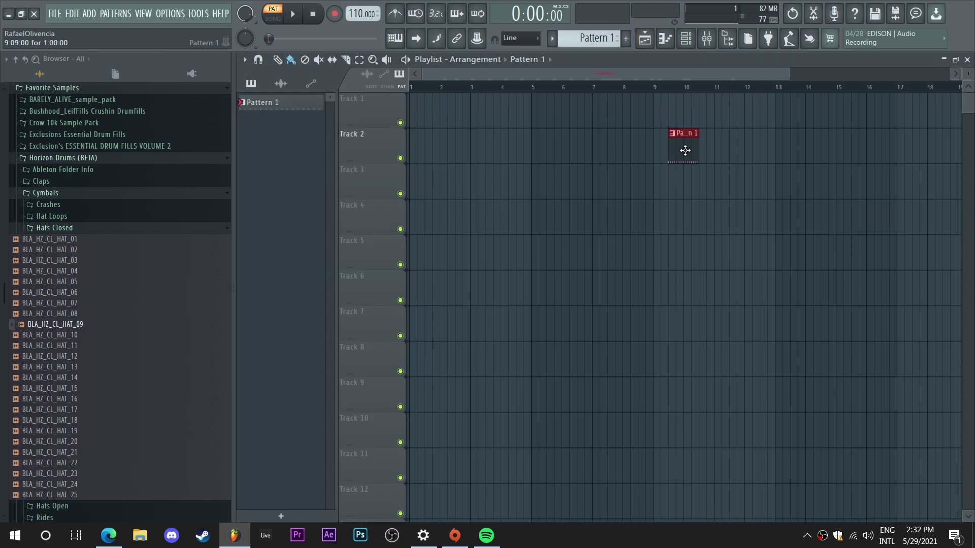
{"action": "left_click_drag", "start_coordinate": [683, 148], "coordinate": [424, 115]}
{"action": "key", "text": "ctrl+b"}
{"action": "key", "text": "ctrl+b"}
{"action": "key", "text": "ctrl+b"}
{"action": "key", "text": "ctrl+b"}
{"action": "key", "text": "ctrl+b"}
{"action": "key", "text": "ctrl+b"}
{"action": "key", "text": "ctrl+b"}
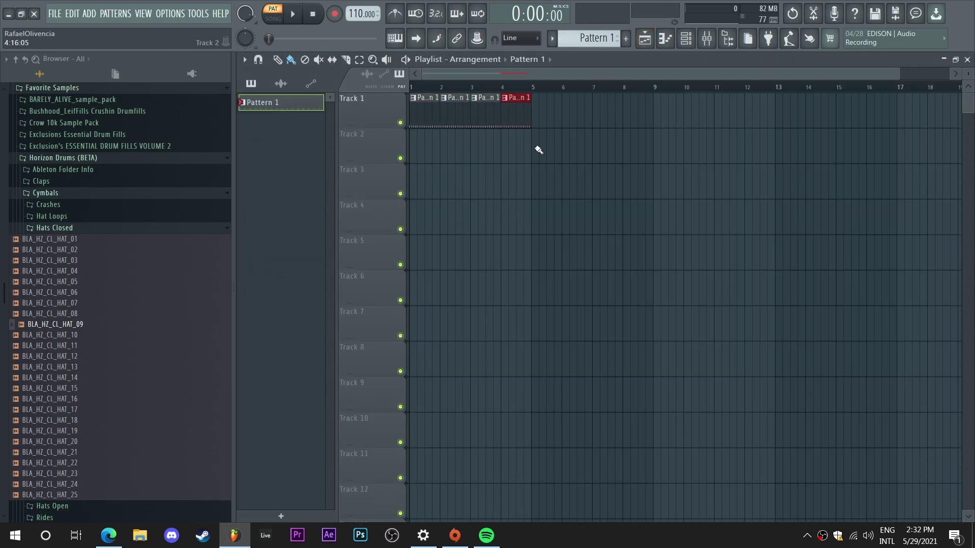
{"action": "left_click", "coordinate": [684, 48]}
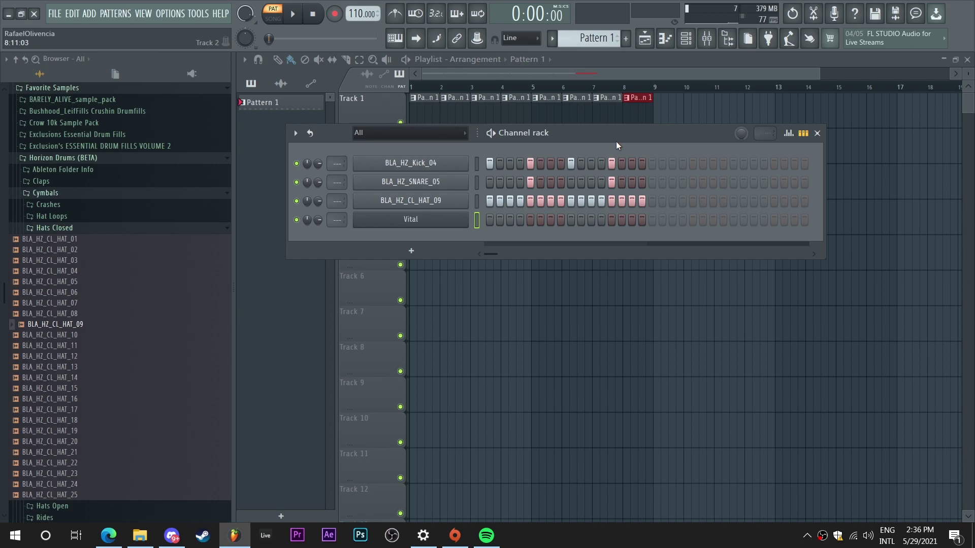
- Browse Vital's presets in the BLA - Midtempo for Vital folder
{"action": "left_click", "coordinate": [455, 228]}
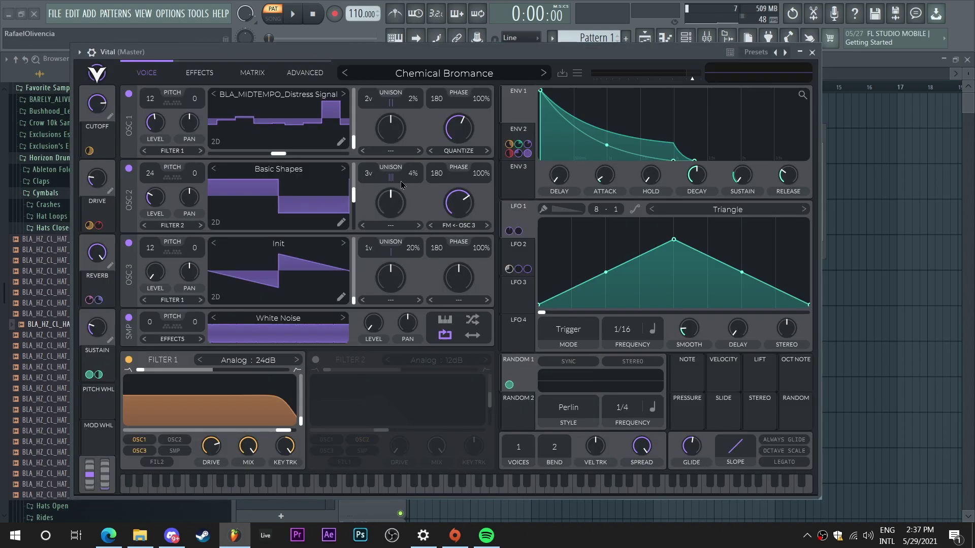
{"action": "left_click", "coordinate": [447, 79]}
{"action": "left_click", "coordinate": [188, 409]}
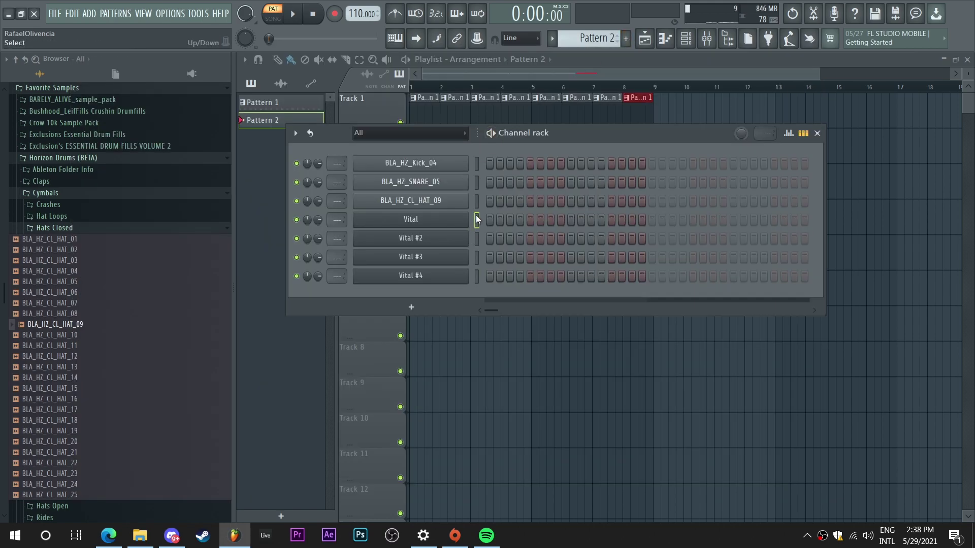
- Load the Skull Saw preset on Vital #3 and select the Vital #4 channel
{"action": "left_click", "coordinate": [477, 238]}
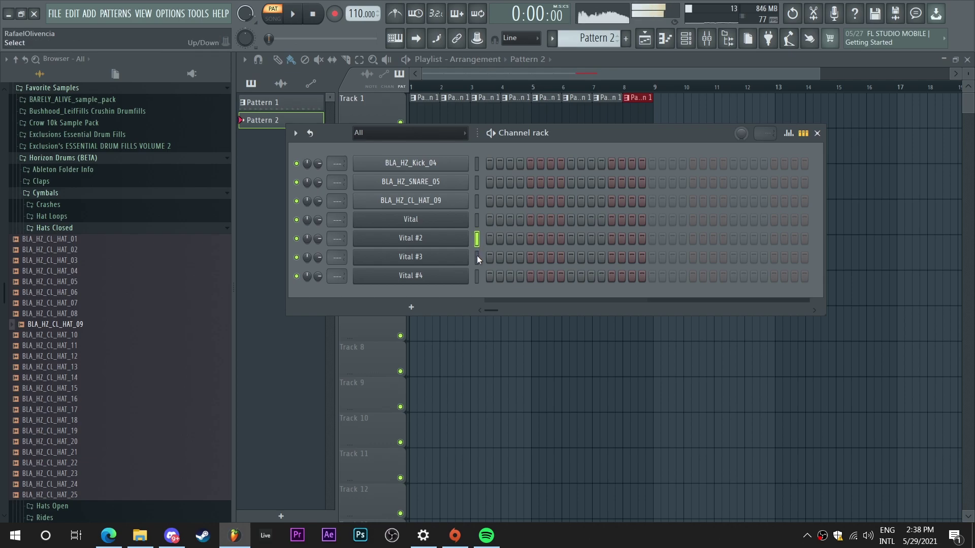
{"action": "left_click", "coordinate": [477, 258]}
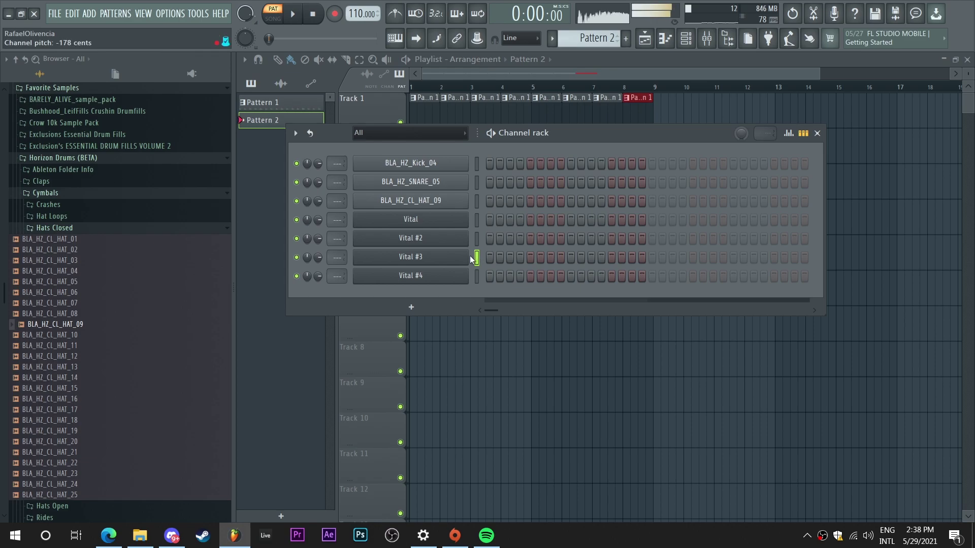
{"action": "left_click", "coordinate": [411, 257]}
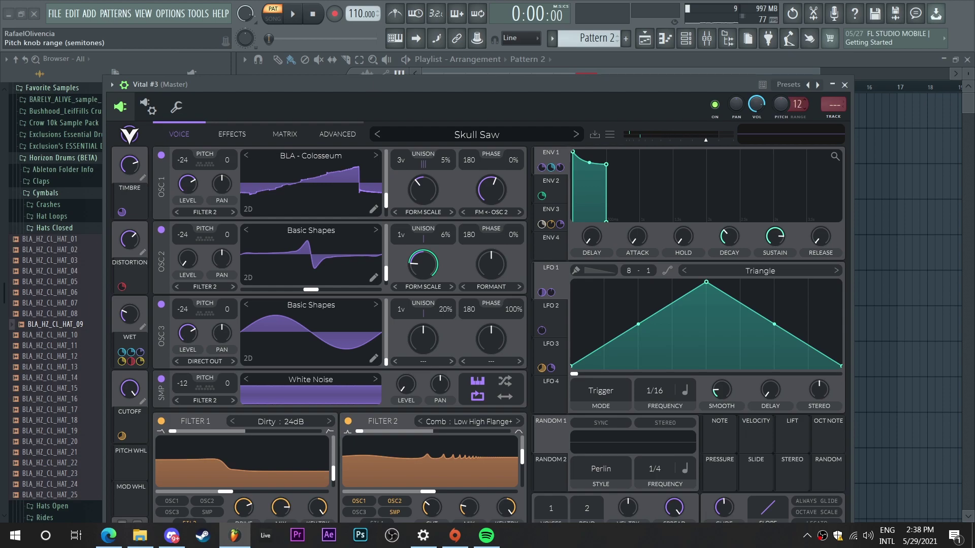
{"action": "left_click_drag", "start_coordinate": [199, 86], "coordinate": [188, 47]}
{"action": "left_click", "coordinate": [833, 44]}
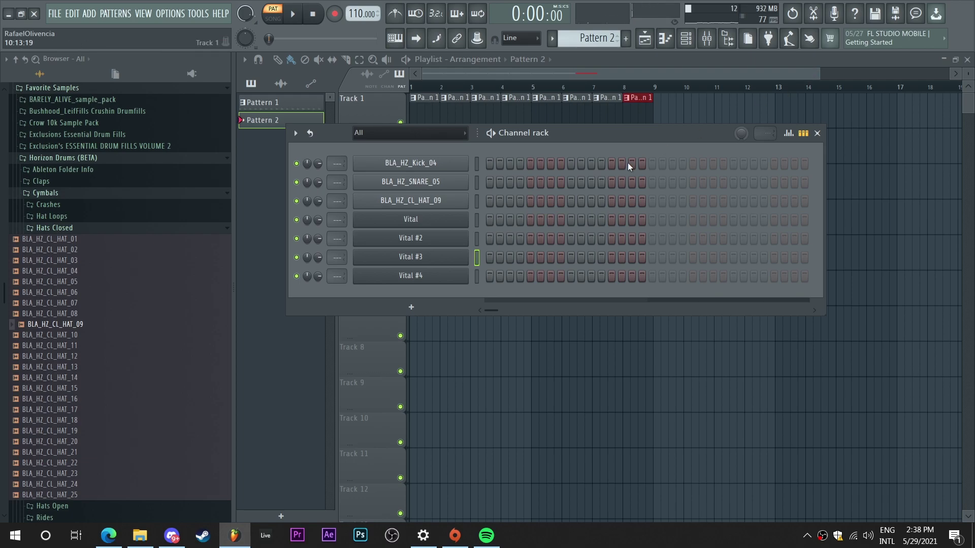
{"action": "left_click", "coordinate": [475, 276]}
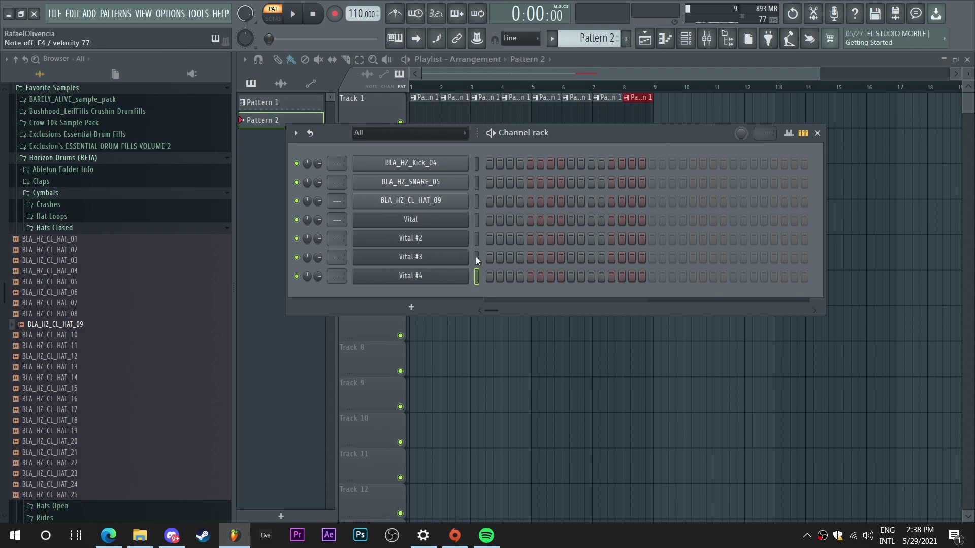
- Open the Vital channel's piano roll and place a Pattern 2 clip at bar 1
{"action": "right_click", "coordinate": [452, 220]}
{"action": "left_click", "coordinate": [509, 219]}
{"action": "scroll", "coordinate": [348, 279], "scroll_direction": "down", "scroll_amount": 2}
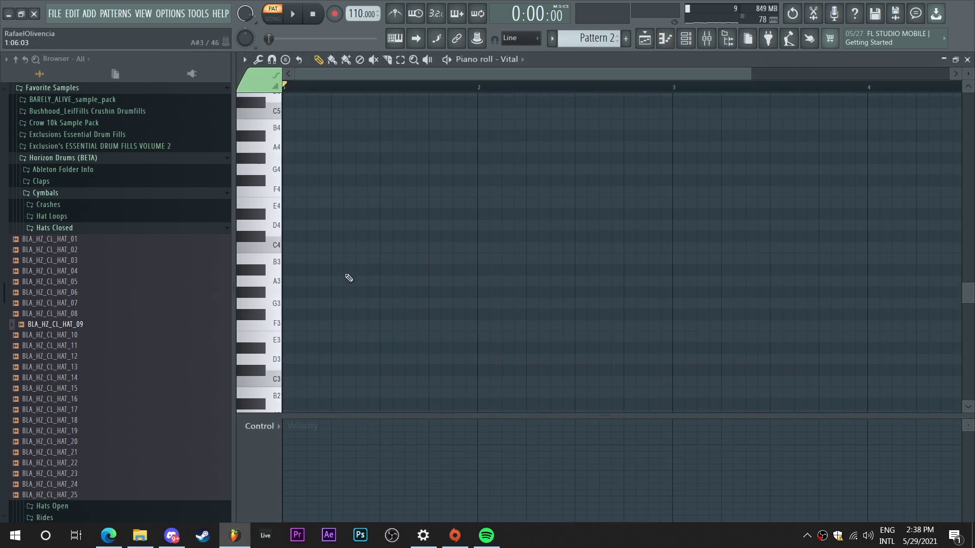
{"action": "left_click_drag", "start_coordinate": [304, 228], "coordinate": [226, 228]}
{"action": "left_click", "coordinate": [645, 38]}
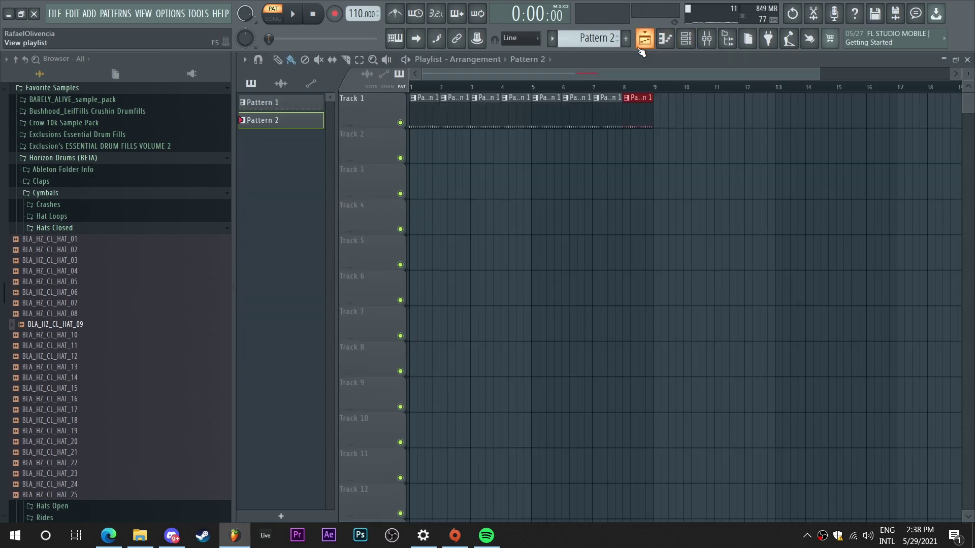
{"action": "left_click", "coordinate": [692, 162]}
{"action": "left_click_drag", "start_coordinate": [692, 161], "coordinate": [426, 160]}
{"action": "key", "text": "space"}
{"action": "key", "text": "F7"}
- Draw D#4 notes on Vital #4, lengthen the C#4 note, and play the pattern back
{"action": "left_click_drag", "start_coordinate": [284, 228], "coordinate": [675, 228]}
{"action": "key", "text": "F6"}
{"action": "key", "text": "F6"}
{"action": "key", "text": "space"}
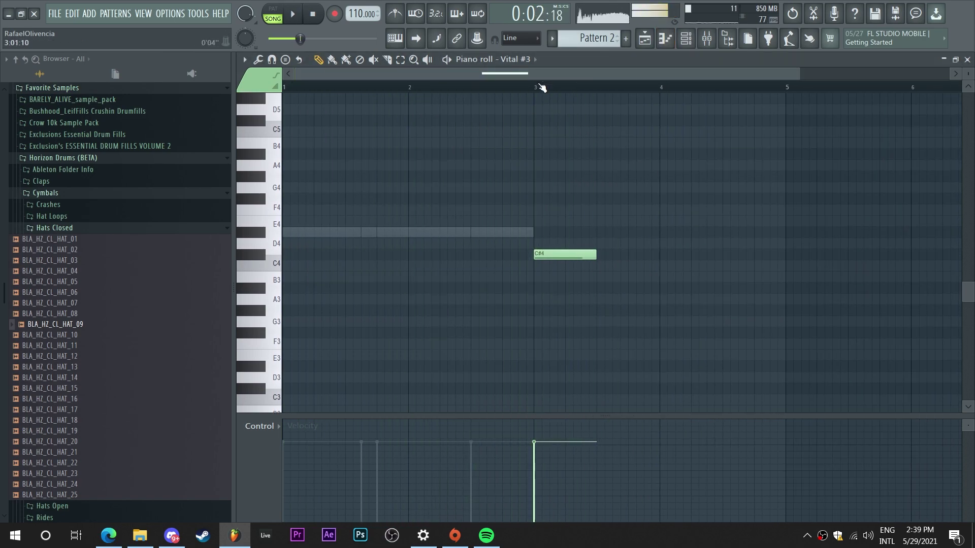
{"action": "left_click_drag", "start_coordinate": [595, 254], "coordinate": [657, 254]}
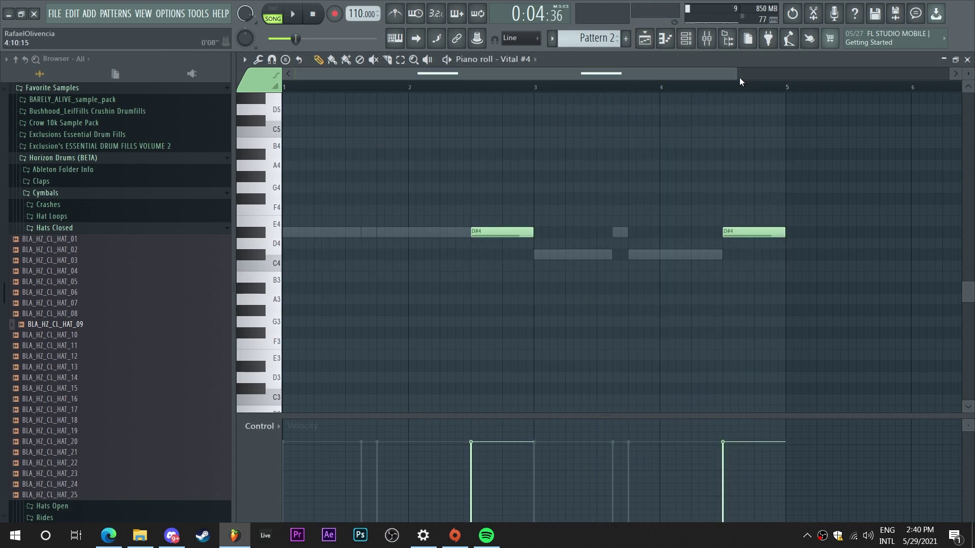
{"action": "left_click_drag", "start_coordinate": [740, 82], "coordinate": [595, 75]}
{"action": "key", "text": "space"}
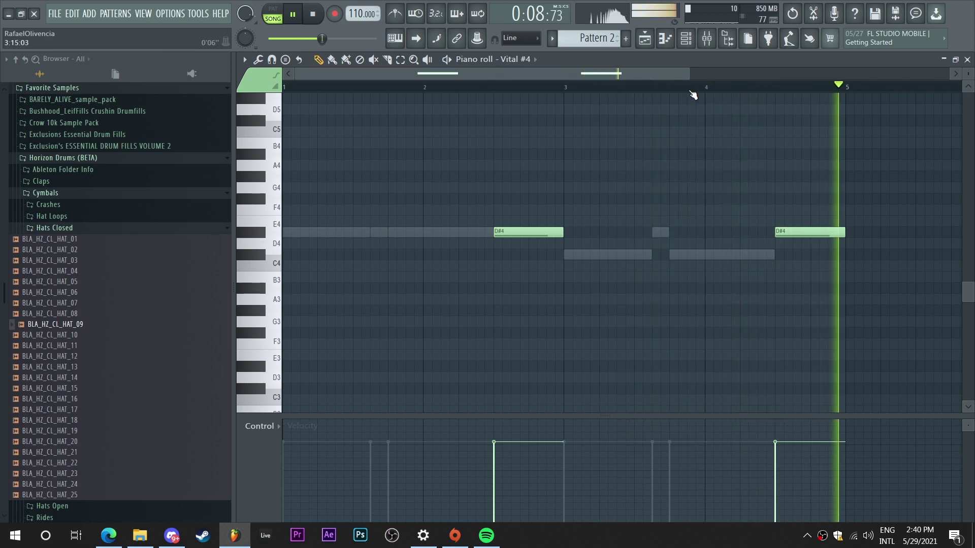
{"action": "key", "text": "space"}
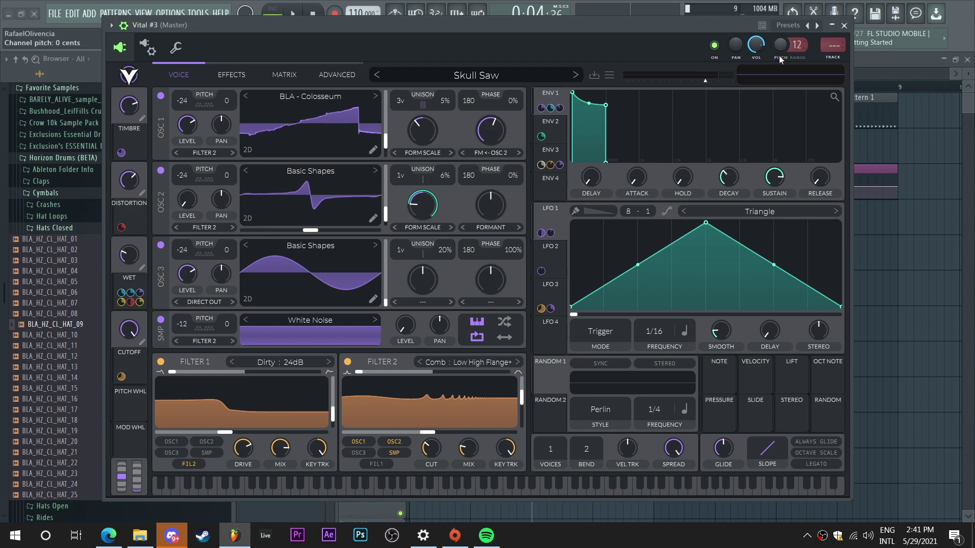
- Close Vital #3 and add pitch automation points rising toward bar 4.5
{"action": "left_click", "coordinate": [111, 25]}
{"action": "left_click_drag", "start_coordinate": [217, 28], "coordinate": [230, 41]}
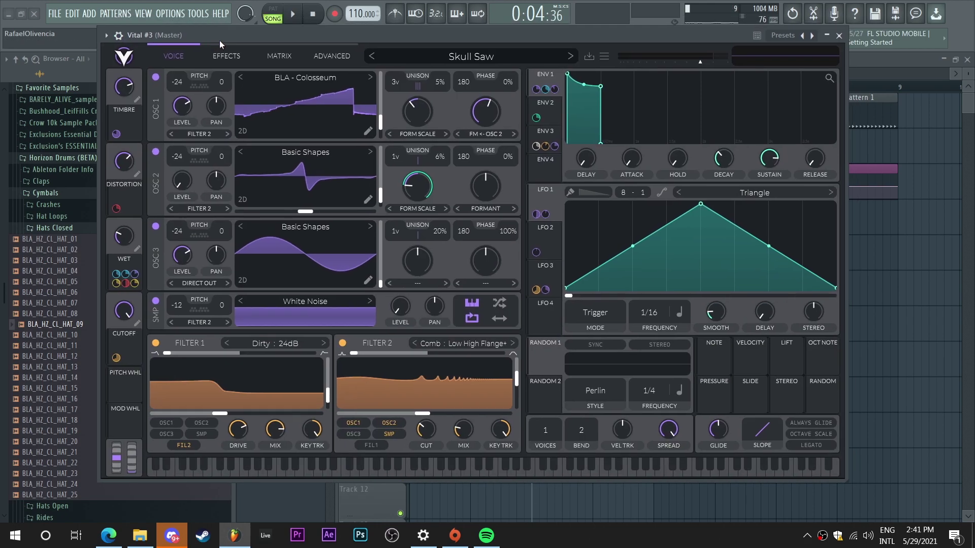
{"action": "left_click", "coordinate": [838, 36]}
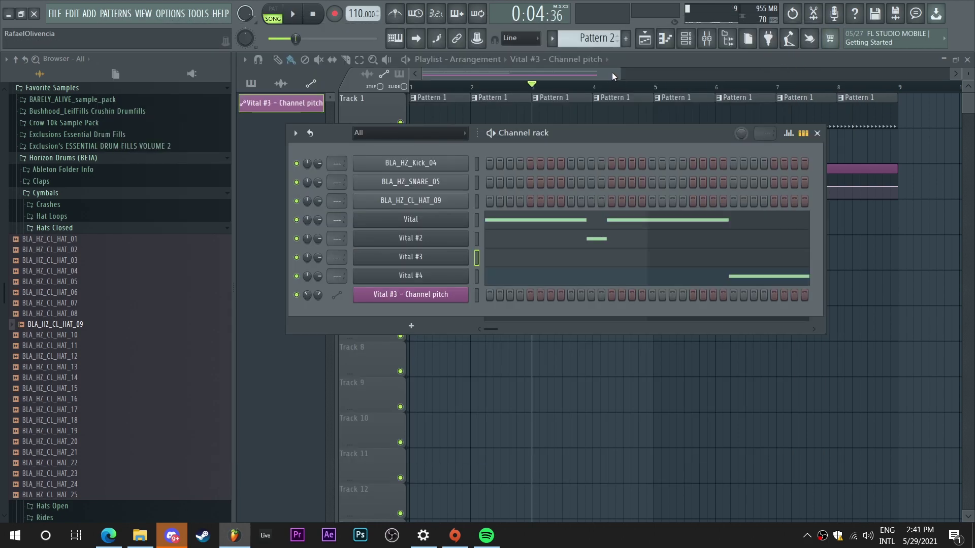
{"action": "key", "text": "F6"}
{"action": "left_click_drag", "start_coordinate": [613, 76], "coordinate": [541, 75]}
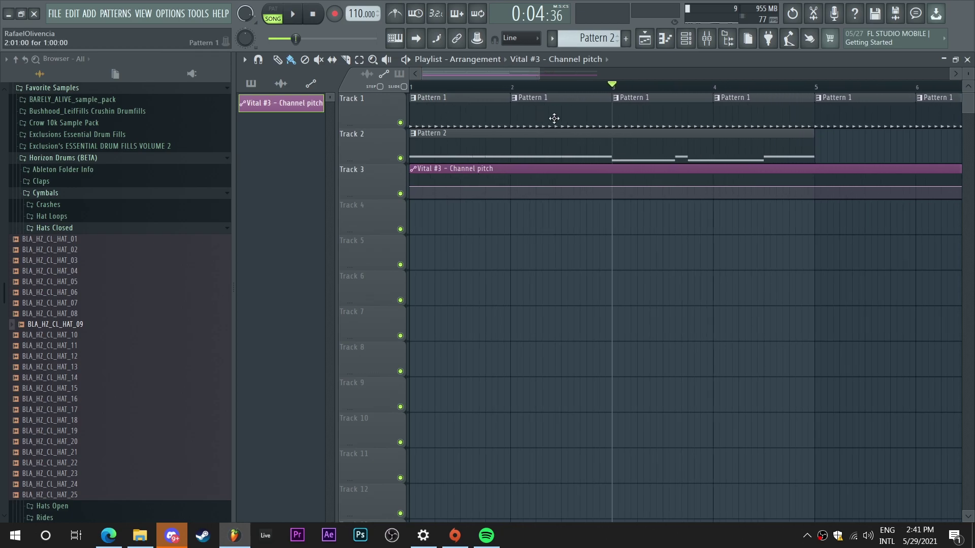
{"action": "right_click", "coordinate": [615, 187]}
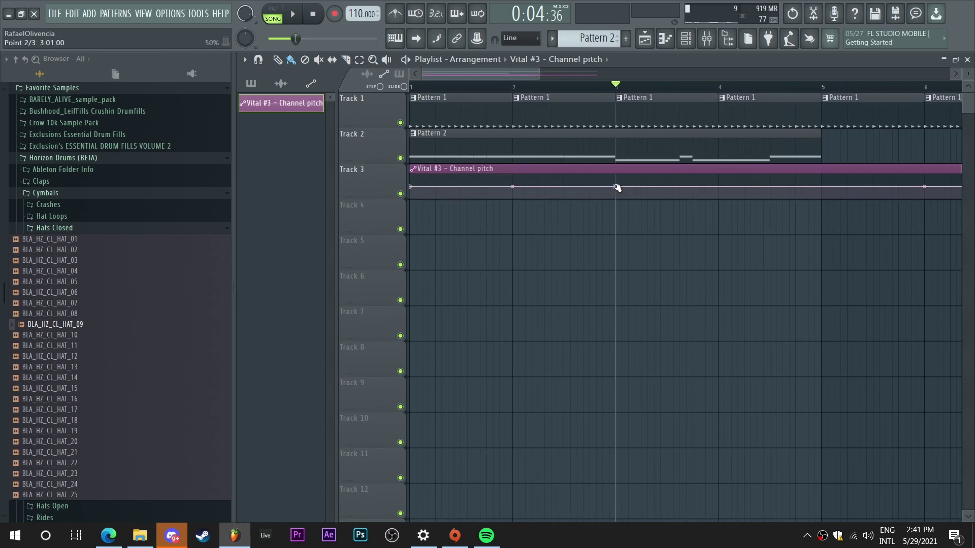
{"action": "left_click_drag", "start_coordinate": [768, 185], "coordinate": [766, 137]}
{"action": "right_click", "coordinate": [771, 189]}
{"action": "left_click_drag", "start_coordinate": [770, 189], "coordinate": [770, 188]}
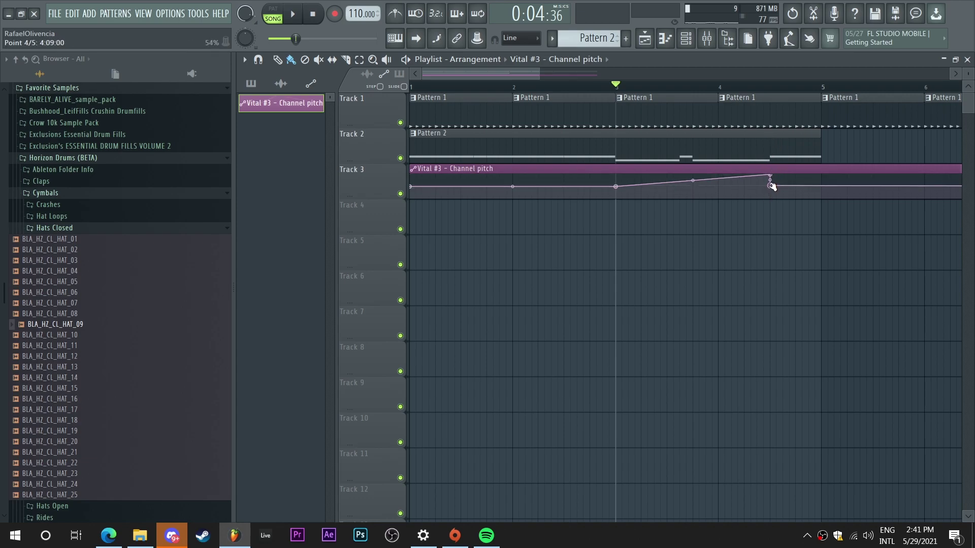
{"action": "key", "text": "space"}
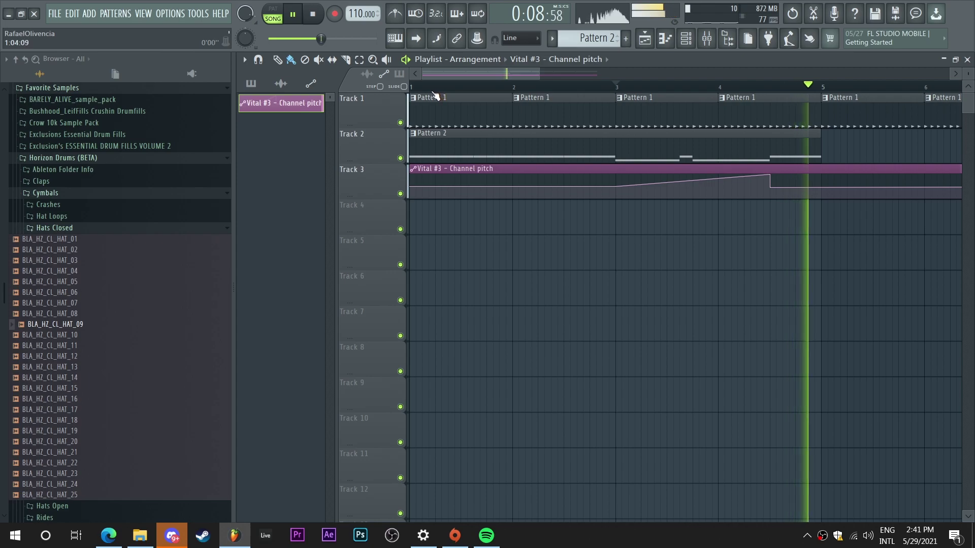
- Delete the curve's last point and extend the pitch automation clip to bar 5
{"action": "left_click_drag", "start_coordinate": [541, 71], "coordinate": [760, 72]}
{"action": "right_click", "coordinate": [695, 188]}
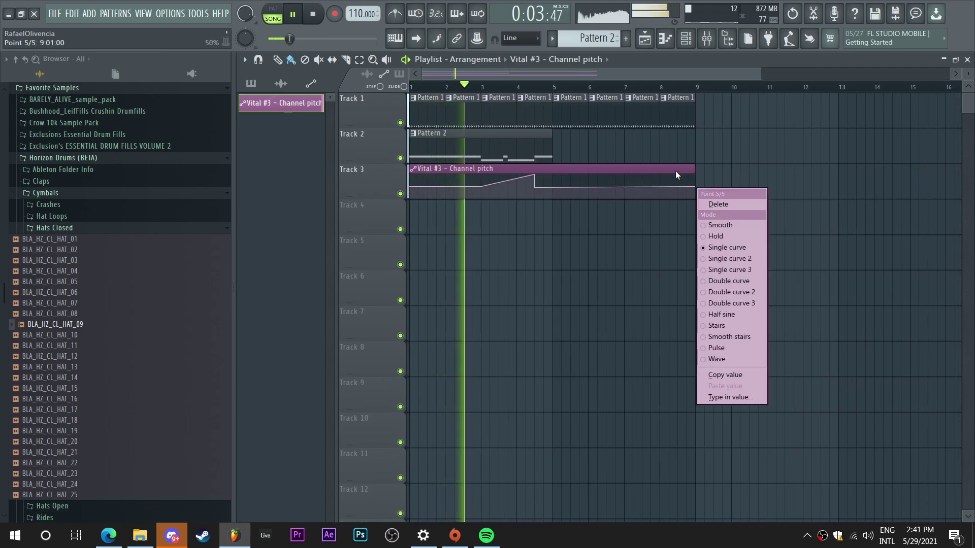
{"action": "left_click", "coordinate": [718, 204]}
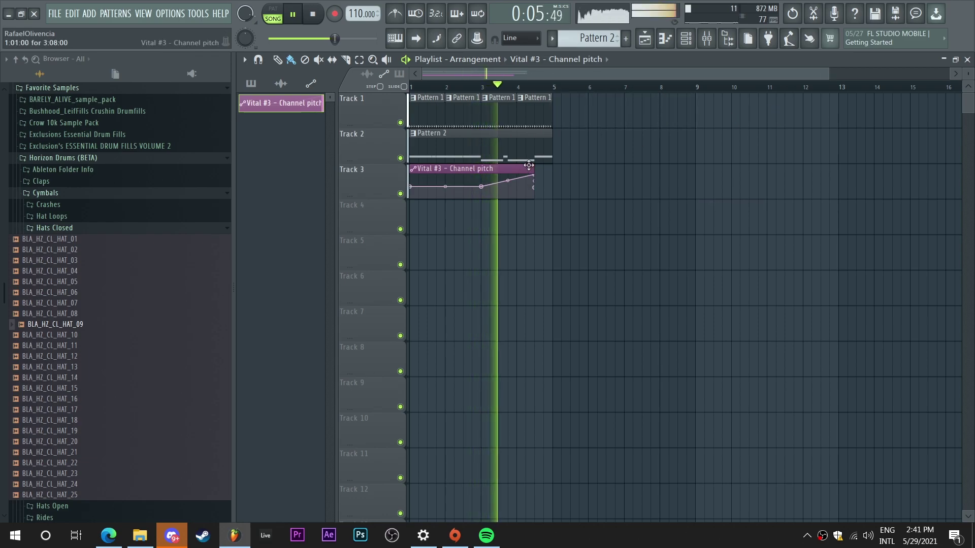
{"action": "left_click_drag", "start_coordinate": [535, 168], "coordinate": [552, 167]}
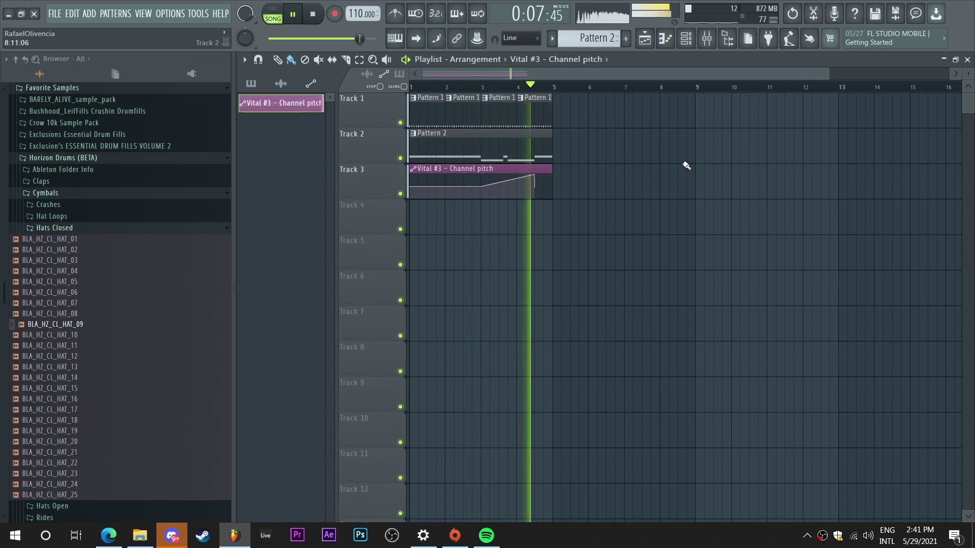
- Create an automation clip for Vital's Macro 1 from the wrapper menu
{"action": "left_click", "coordinate": [686, 38]}
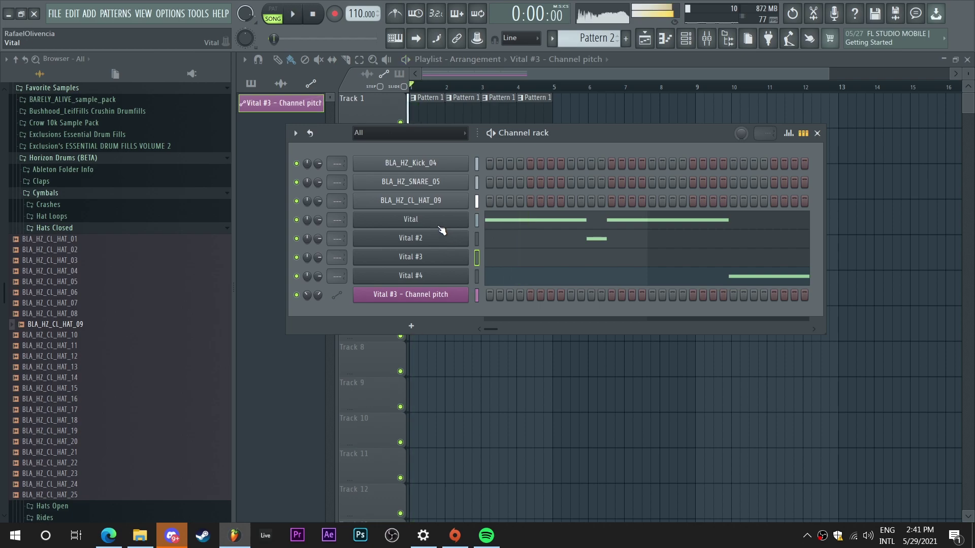
{"action": "key", "text": "space"}
{"action": "left_click", "coordinate": [412, 222]}
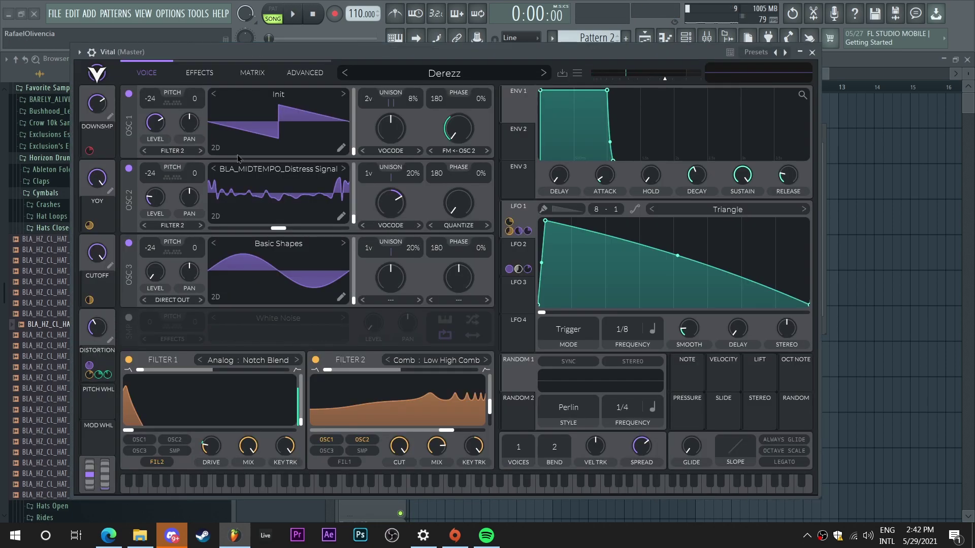
{"action": "left_click_drag", "start_coordinate": [169, 52], "coordinate": [206, 51]}
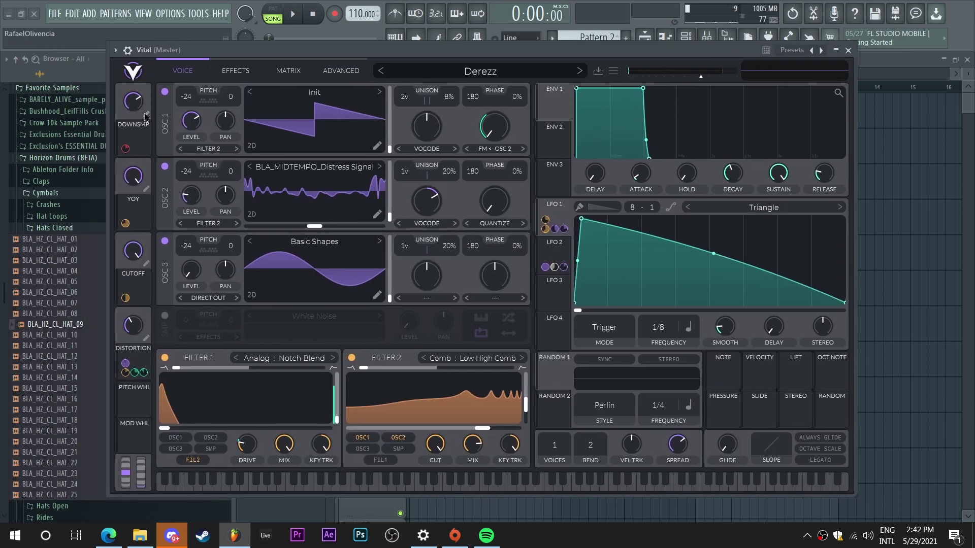
{"action": "left_click", "coordinate": [131, 51]}
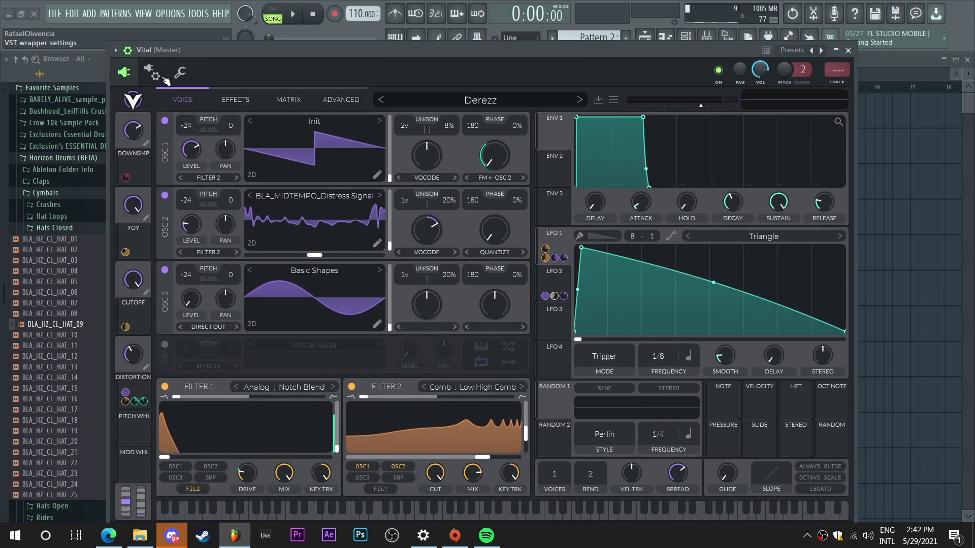
{"action": "left_click", "coordinate": [128, 50]}
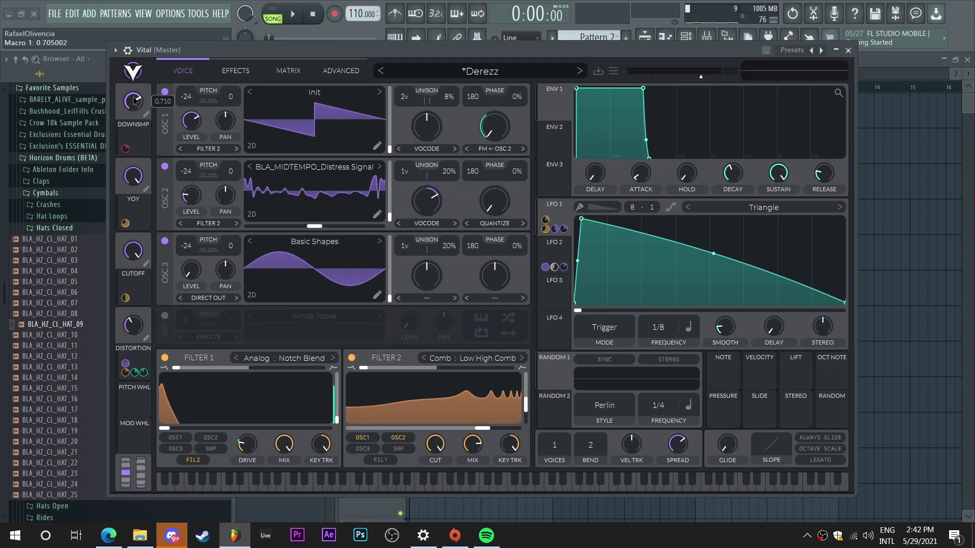
{"action": "left_click", "coordinate": [476, 38]}
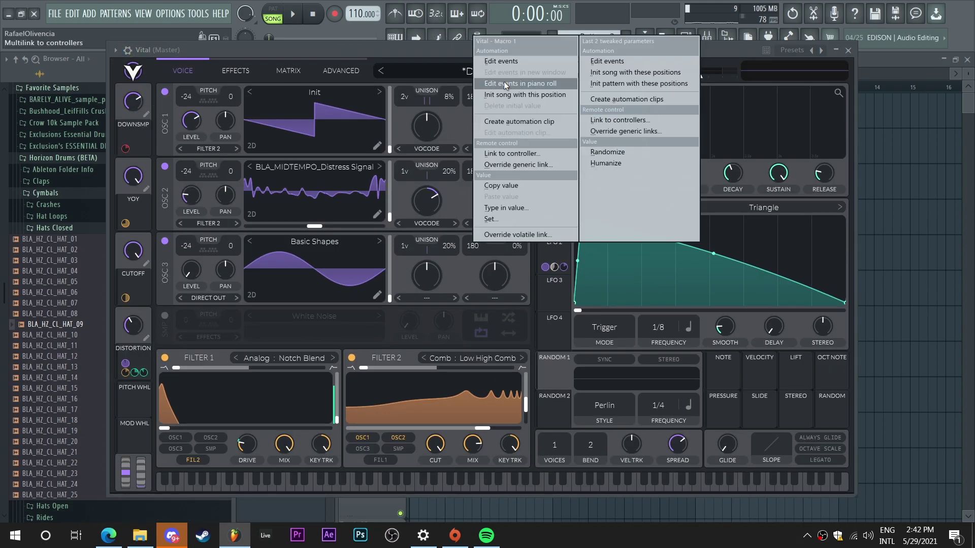
{"action": "left_click", "coordinate": [525, 122]}
{"action": "left_click", "coordinate": [848, 50]}
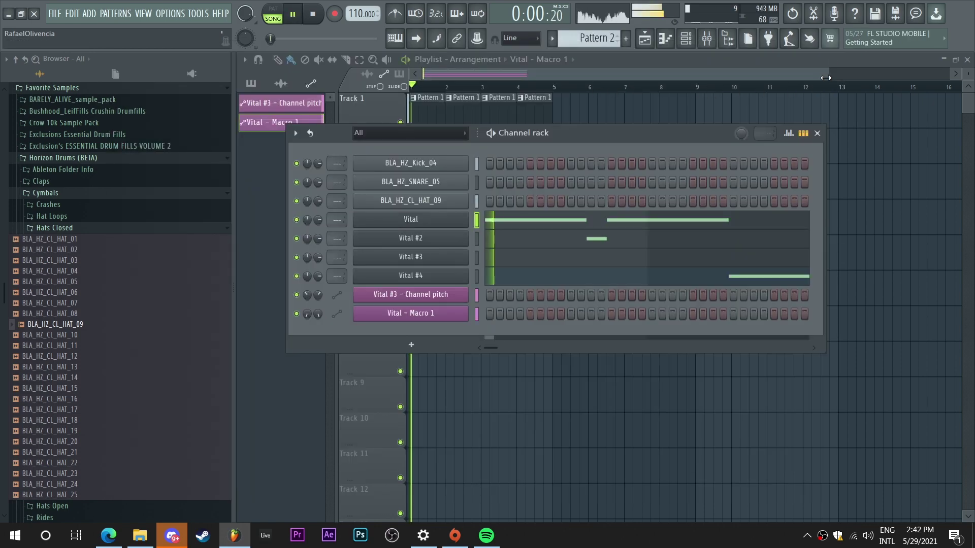
{"action": "key", "text": "F6"}
- Edit the Macro 1 clip's end point in the Playlist and play back the sweep
{"action": "scroll", "coordinate": [672, 204], "scroll_direction": "up", "scroll_amount": 3}
{"action": "right_click", "coordinate": [670, 220]}
{"action": "left_click", "coordinate": [692, 263]}
{"action": "mouse_move", "coordinate": [645, 73]}
{"action": "left_mouse_down"}
{"action": "mouse_move", "coordinate": [480, 74]}
{"action": "mouse_move", "coordinate": [652, 76]}
{"action": "left_mouse_up"}
{"action": "key", "text": "space"}
{"action": "left_click", "coordinate": [685, 45]}
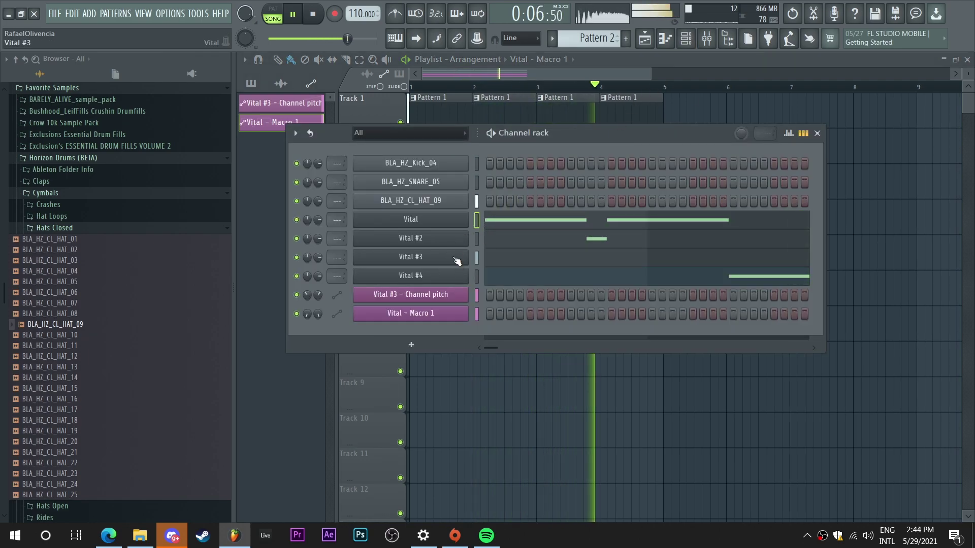
- Raise Vital #2's LFO Speed macro to about 0.7, audition it, and close the synth
{"action": "left_click", "coordinate": [449, 243]}
{"action": "key", "text": "space"}
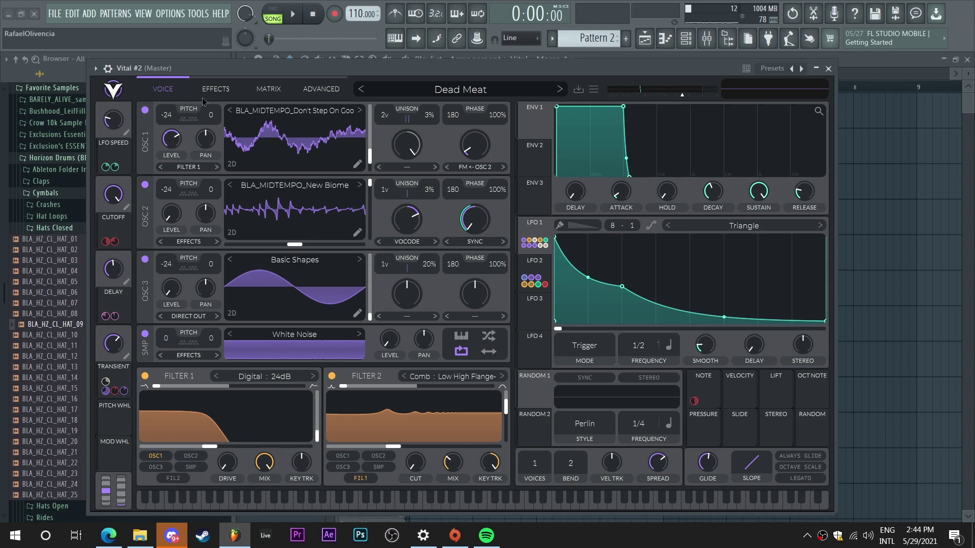
{"action": "left_click_drag", "start_coordinate": [206, 66], "coordinate": [262, 48]}
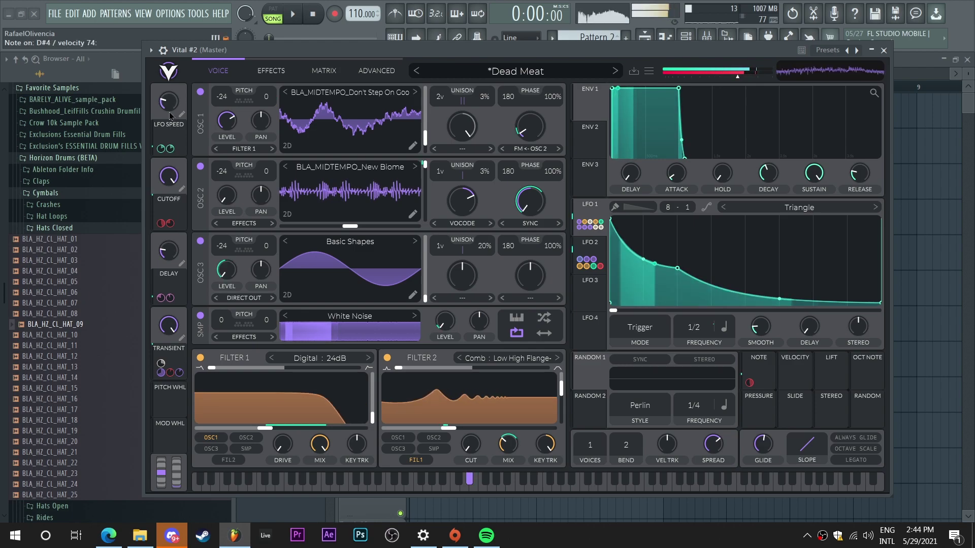
{"action": "left_click_drag", "start_coordinate": [173, 103], "coordinate": [187, 51]}
{"action": "key", "text": "space"}
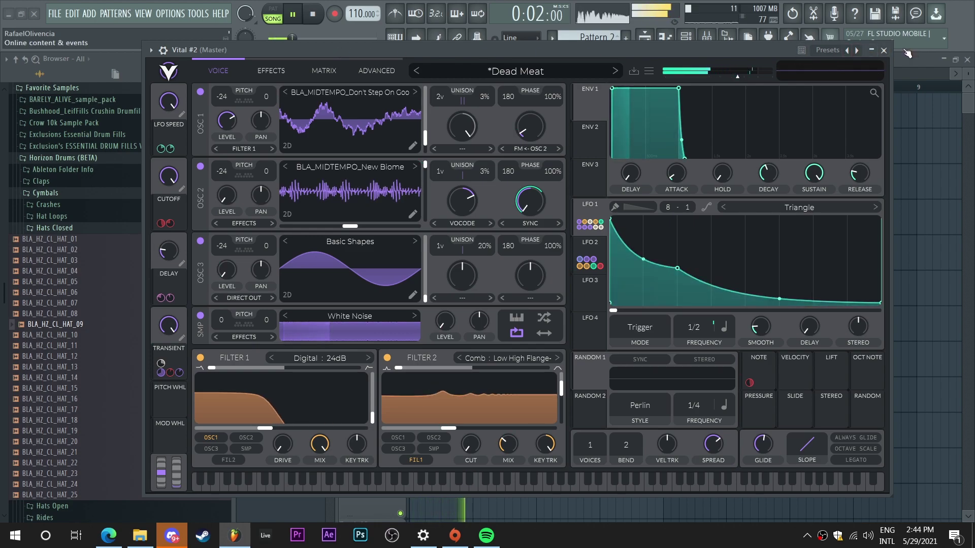
{"action": "mouse_move", "coordinate": [179, 121]}
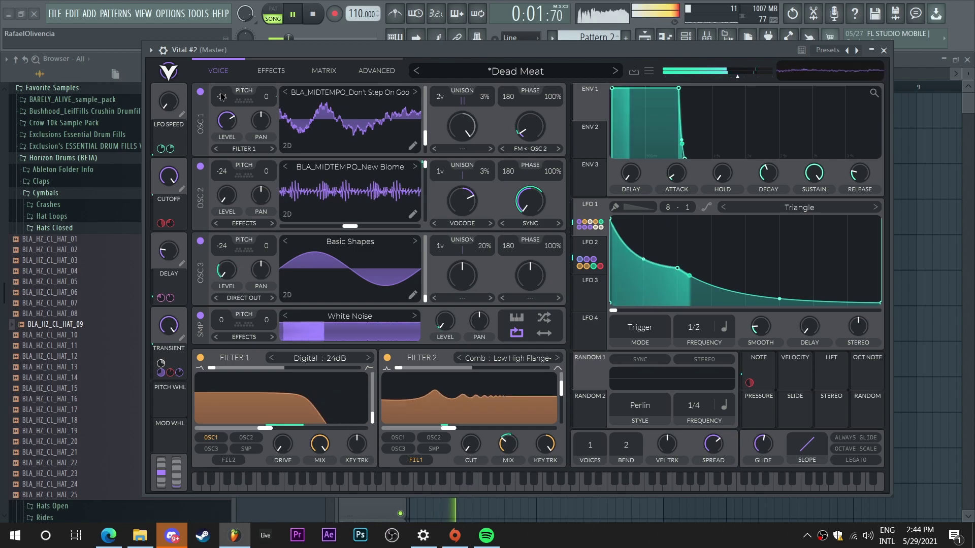
{"action": "left_click", "coordinate": [882, 51]}
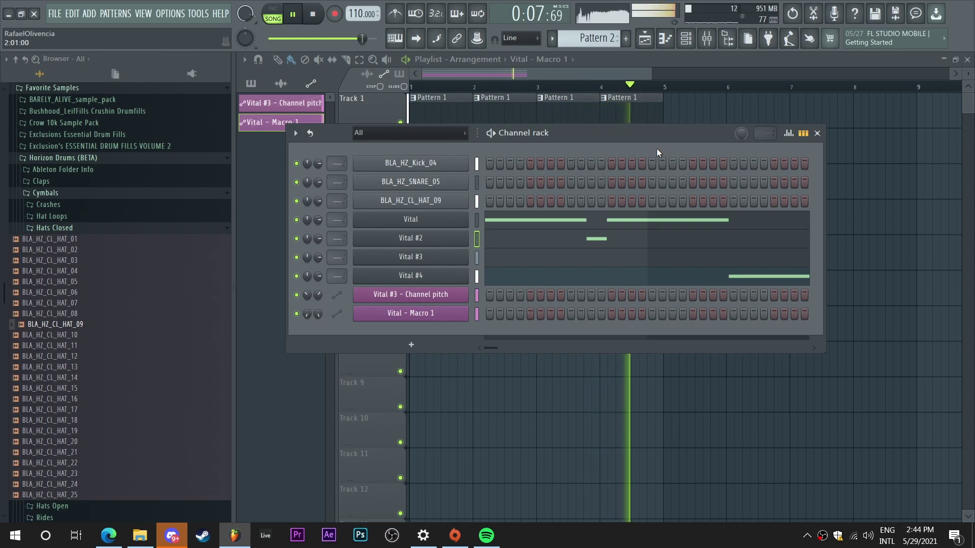
{"action": "left_click", "coordinate": [459, 278]}
{"action": "key", "text": "space"}
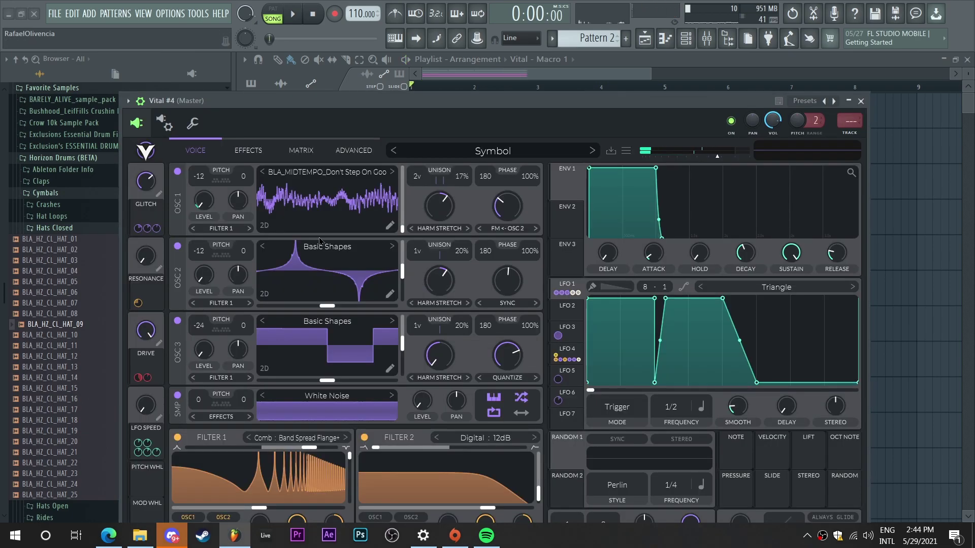
{"action": "left_click_drag", "start_coordinate": [150, 106], "coordinate": [154, 29]}
{"action": "key", "text": "space"}
{"action": "key", "text": "space"}
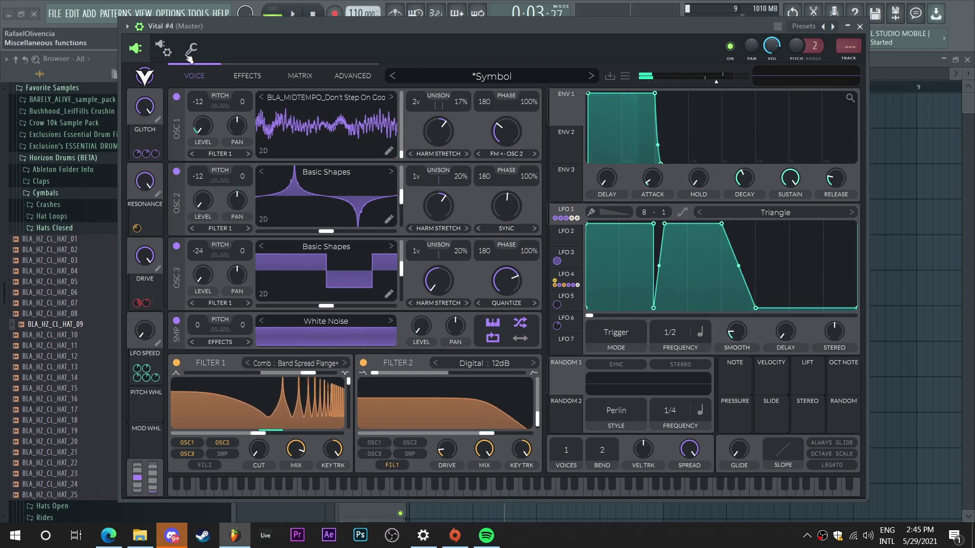
{"action": "left_click", "coordinate": [191, 29]}
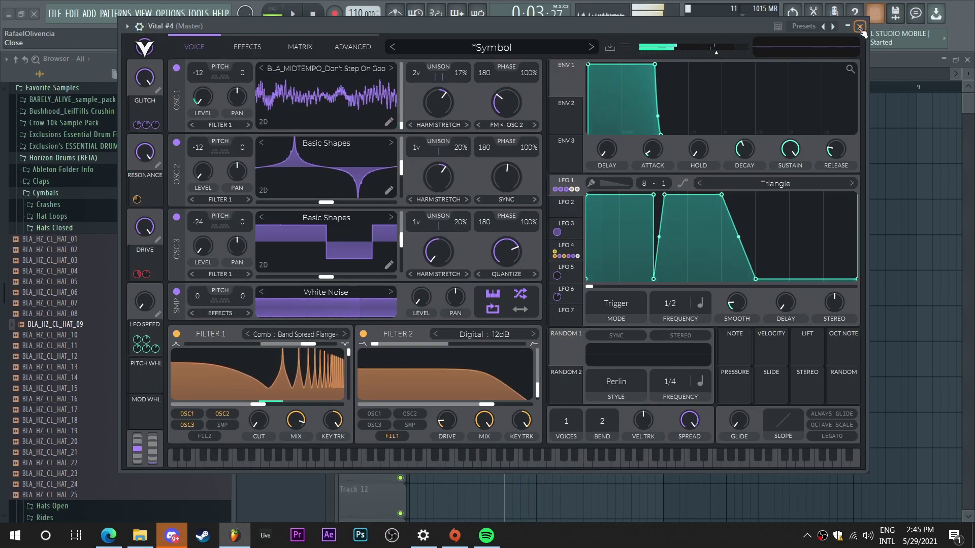
{"action": "key", "text": "space"}
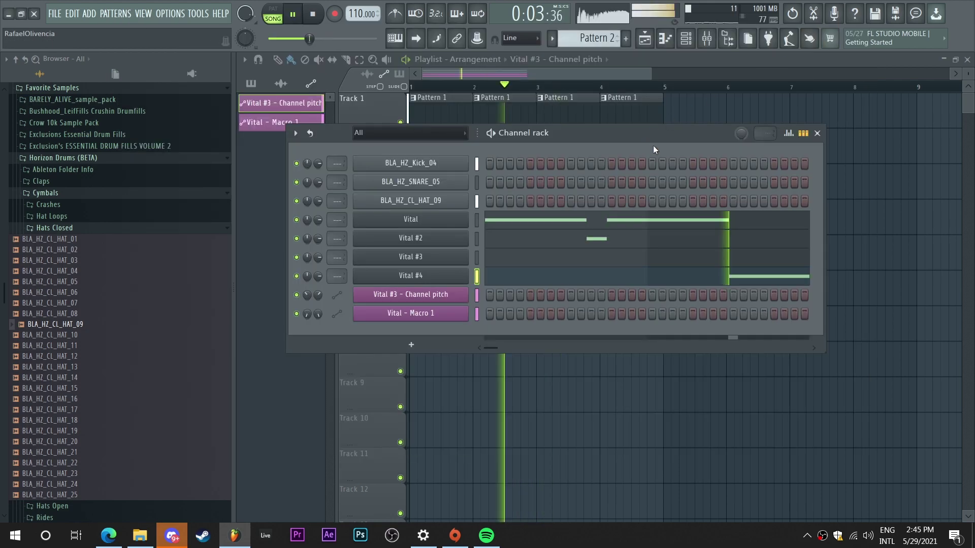
{"action": "left_click", "coordinate": [553, 75]}
{"action": "left_click_drag", "start_coordinate": [496, 86], "coordinate": [409, 86]}
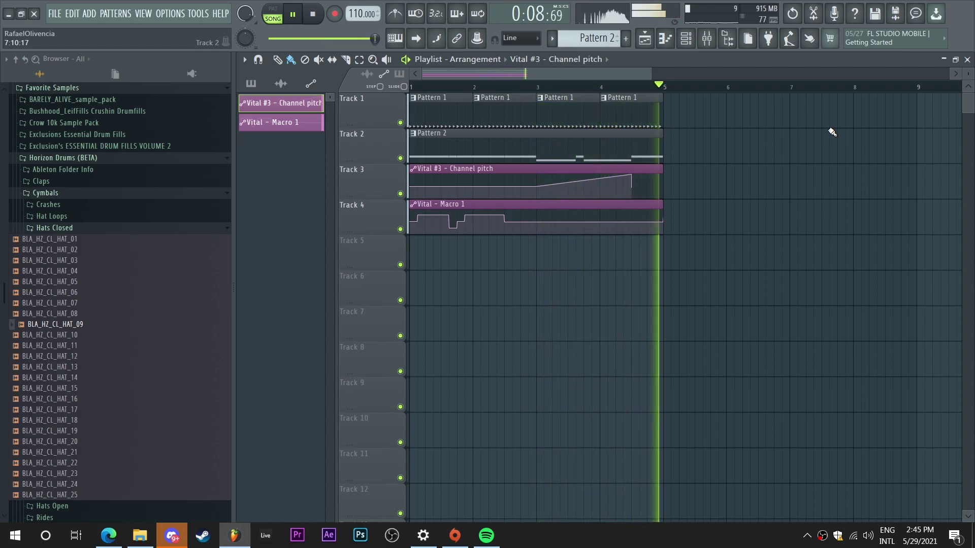
- Route each channel to its own free mixer track
{"action": "key", "text": "space"}
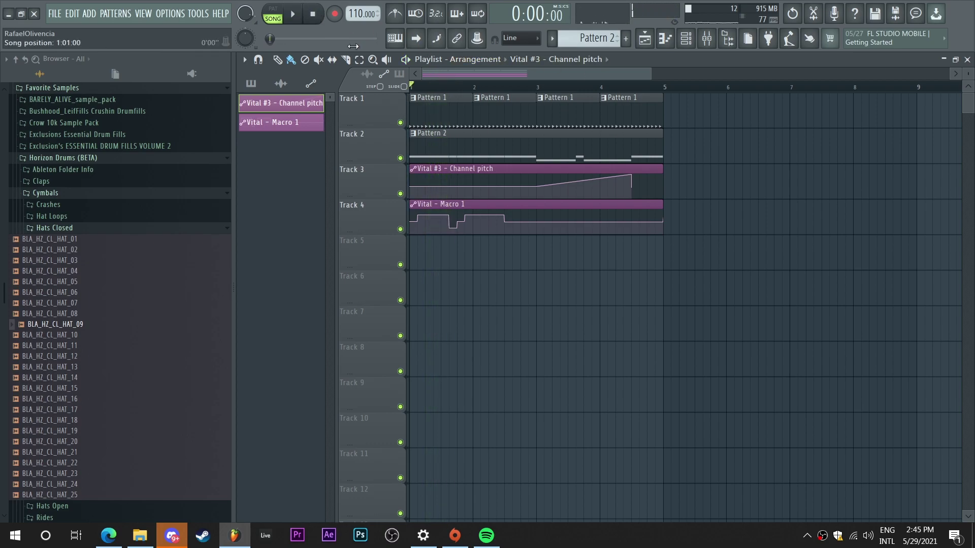
{"action": "left_click", "coordinate": [687, 45]}
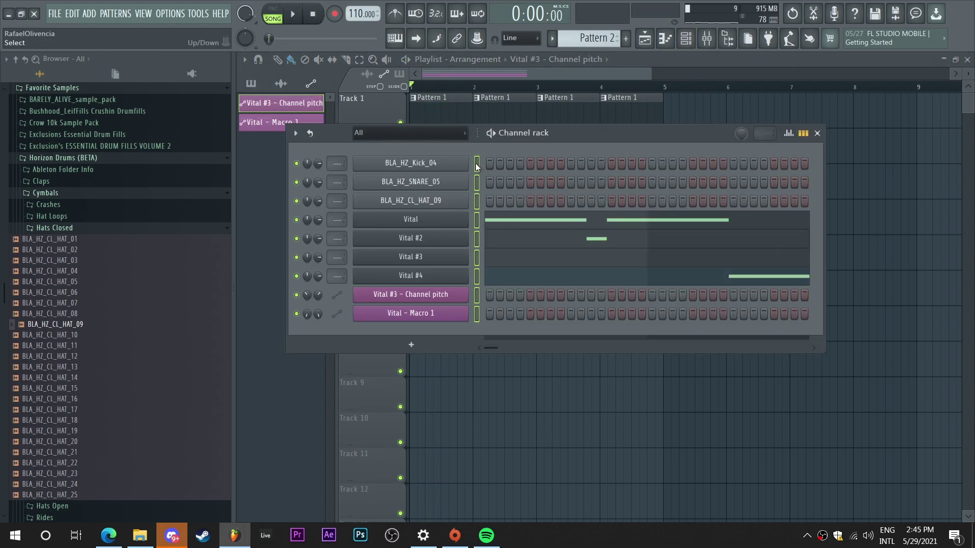
{"action": "left_click", "coordinate": [707, 39]}
{"action": "right_click", "coordinate": [449, 152]}
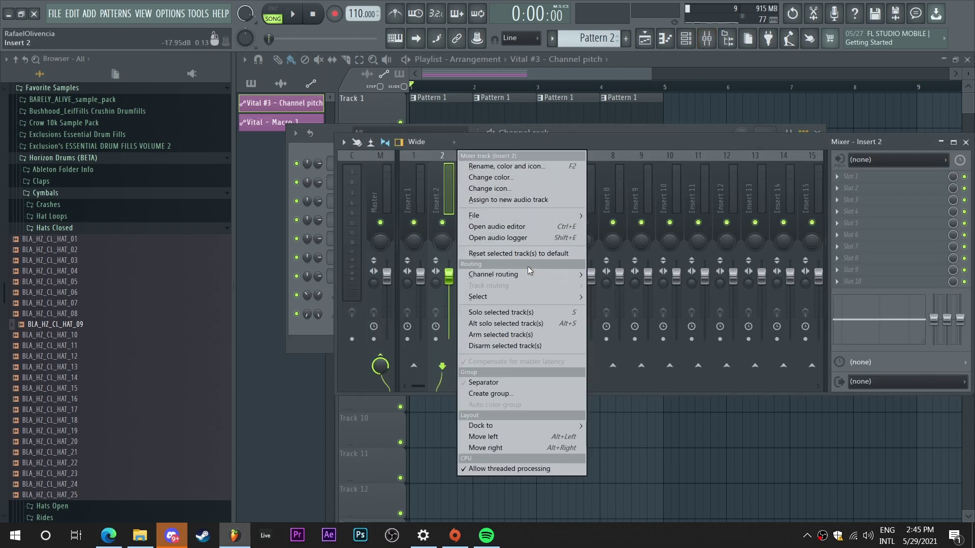
{"action": "mouse_move", "coordinate": [533, 273]}
{"action": "left_click", "coordinate": [678, 284]}
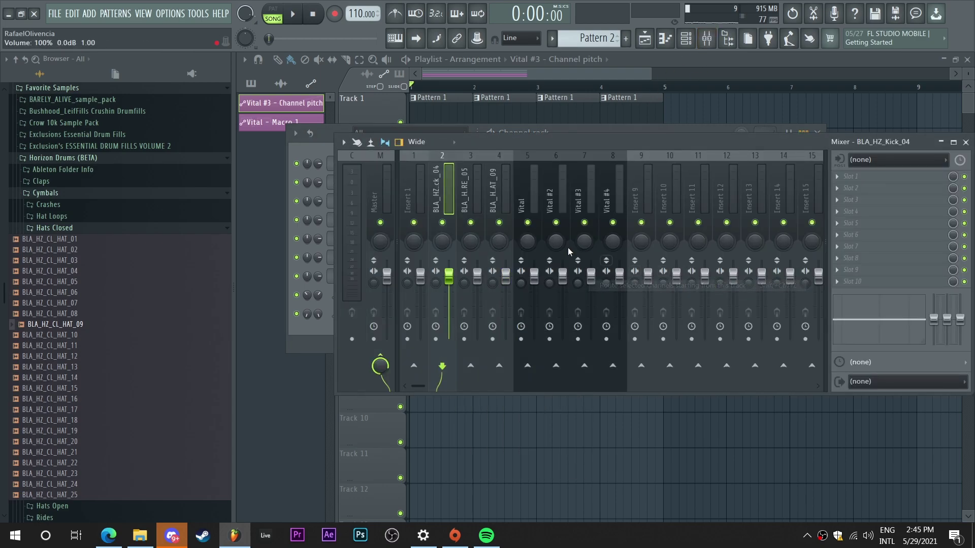
- Rename mixer Insert 1 to Sidechain
{"action": "right_click", "coordinate": [427, 202]}
{"action": "left_click", "coordinate": [457, 163]}
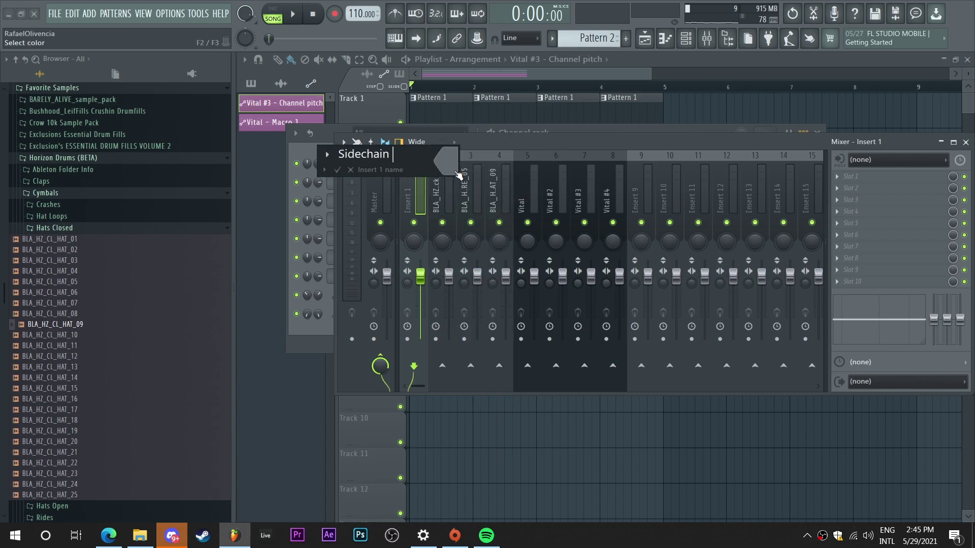
{"action": "key", "text": "Return"}
- Route the four Vital tracks into Insert 9 and name it Bass Bus
{"action": "left_click_drag", "start_coordinate": [523, 189], "coordinate": [605, 195]}
{"action": "right_click", "coordinate": [641, 367]}
{"action": "left_click", "coordinate": [700, 386]}
{"action": "right_click", "coordinate": [647, 153]}
{"action": "left_click", "coordinate": [680, 168]}
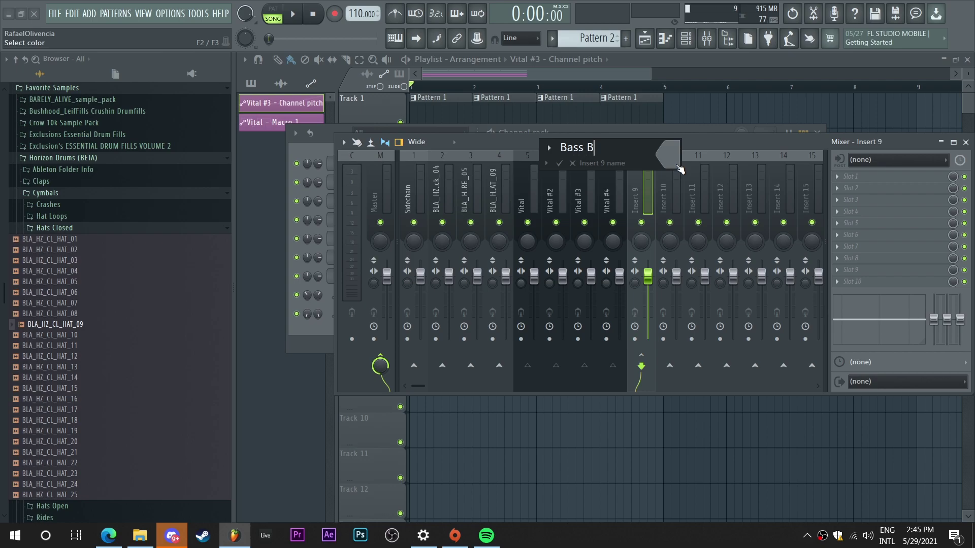
{"action": "type", "text": "Bass Bus"}
{"action": "key", "text": "Return"}
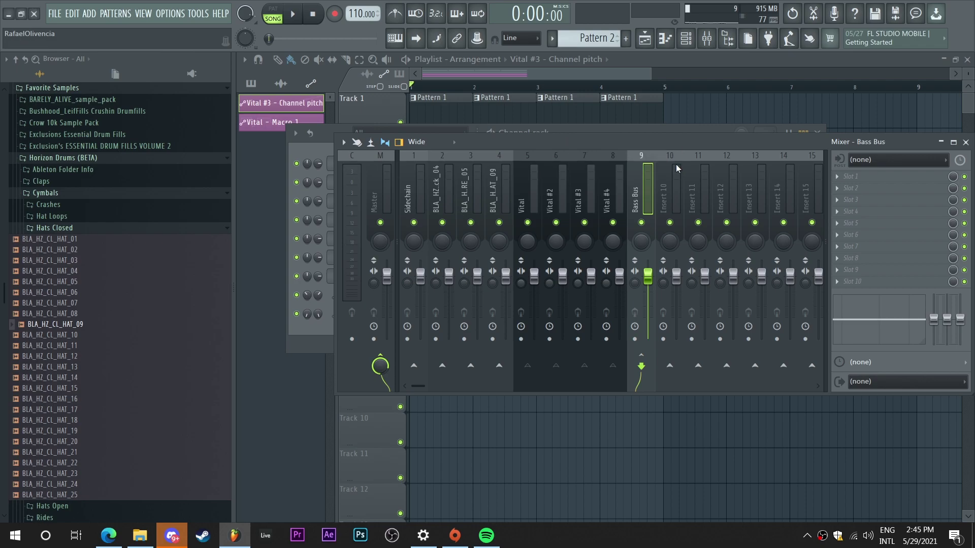
- Load OTT into Bass Bus slot 1 and Fruity Parametric EQ 2 into slot 2
{"action": "left_click", "coordinate": [863, 175]}
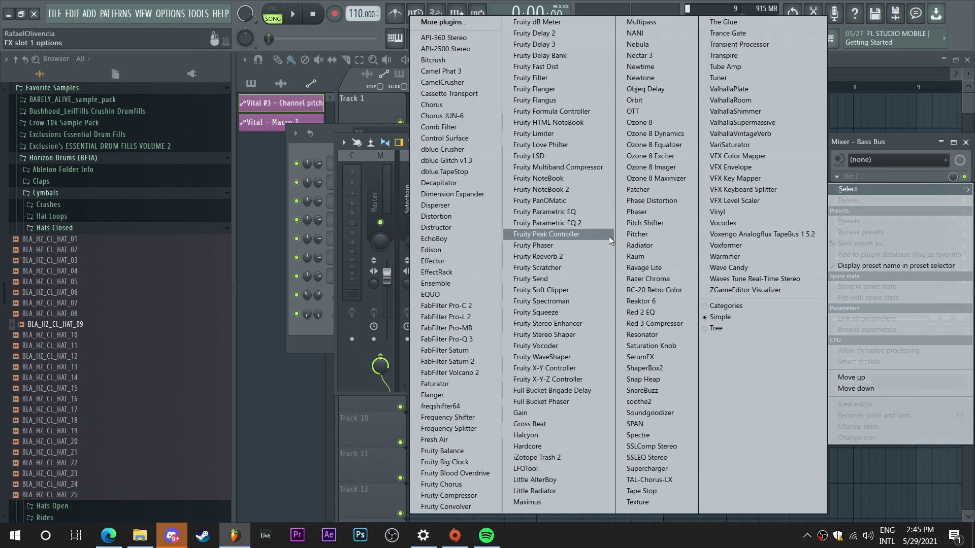
{"action": "left_click", "coordinate": [649, 111]}
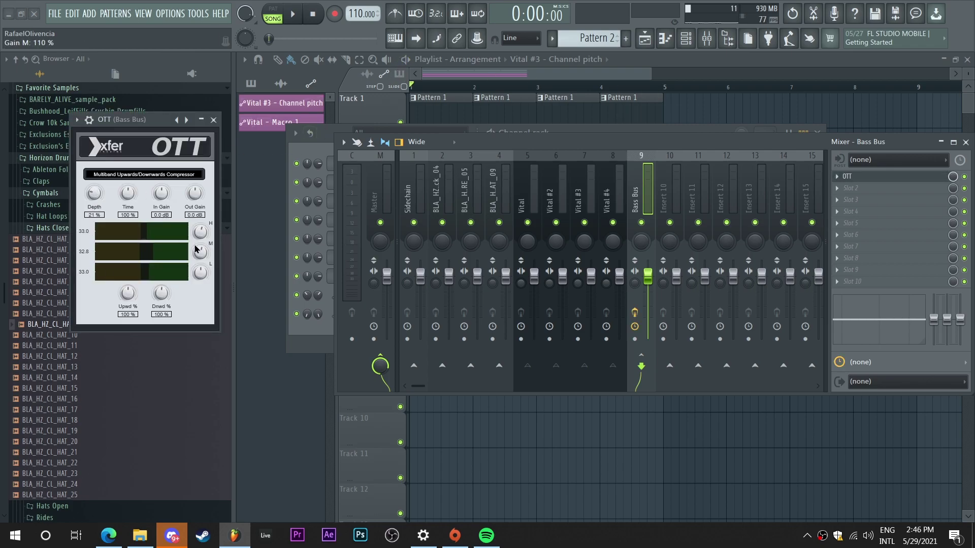
{"action": "left_click", "coordinate": [213, 120]}
{"action": "left_click", "coordinate": [850, 188]}
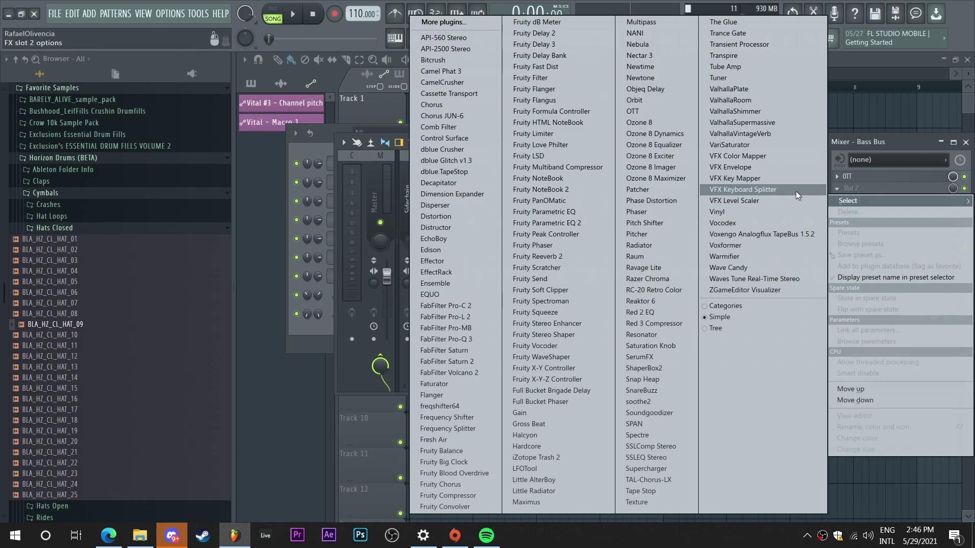
{"action": "left_click", "coordinate": [573, 222]}
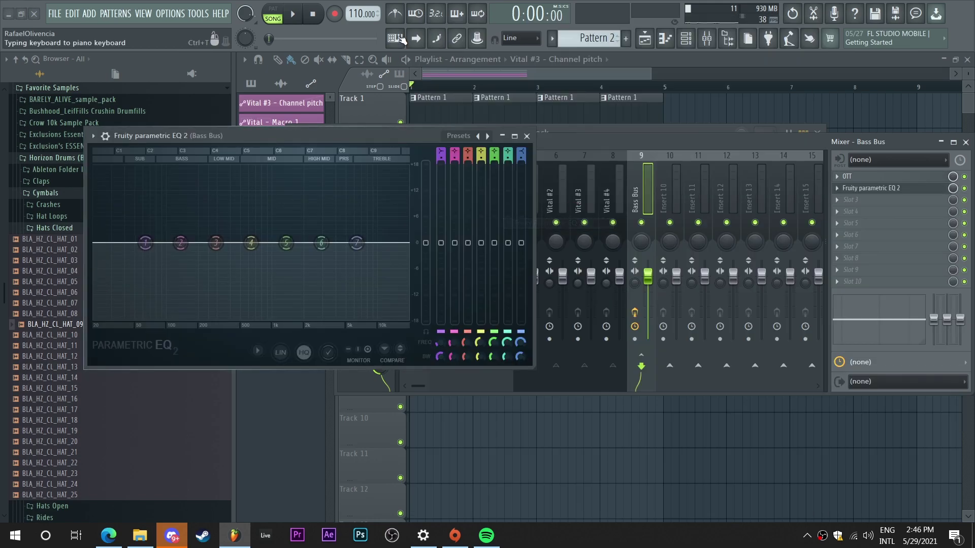
- Dip EQ band 6 to -3.6 dB near 3 kHz and cut band 1 to -18 dB, checking on playback
{"action": "key", "text": "space"}
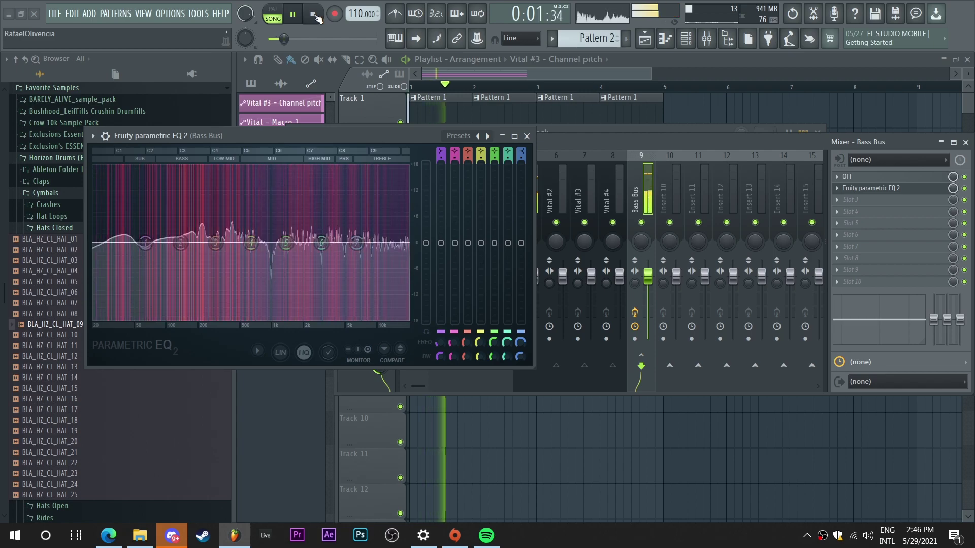
{"action": "left_click_drag", "start_coordinate": [296, 39], "coordinate": [321, 39]}
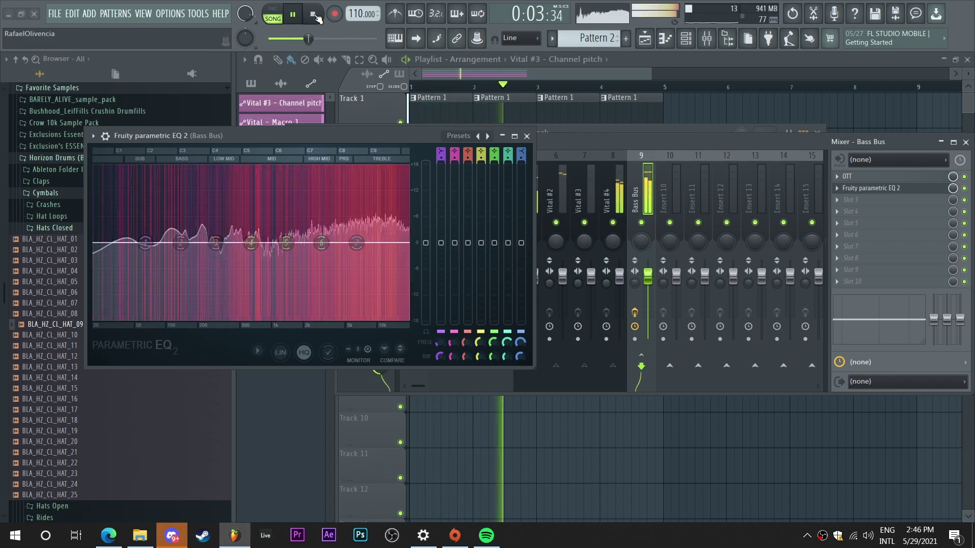
{"action": "key", "text": "space"}
{"action": "left_click_drag", "start_coordinate": [322, 242], "coordinate": [324, 260]}
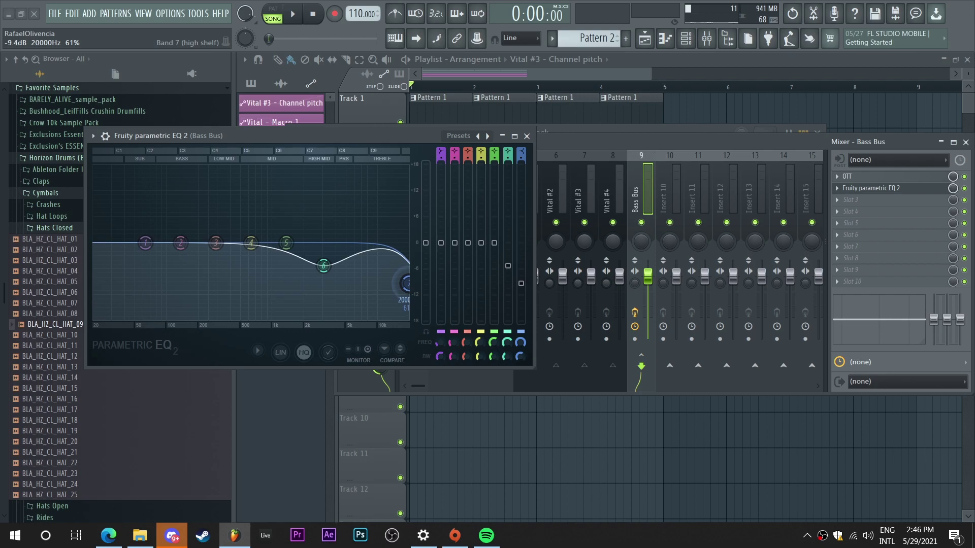
{"action": "left_click_drag", "start_coordinate": [139, 245], "coordinate": [94, 318]}
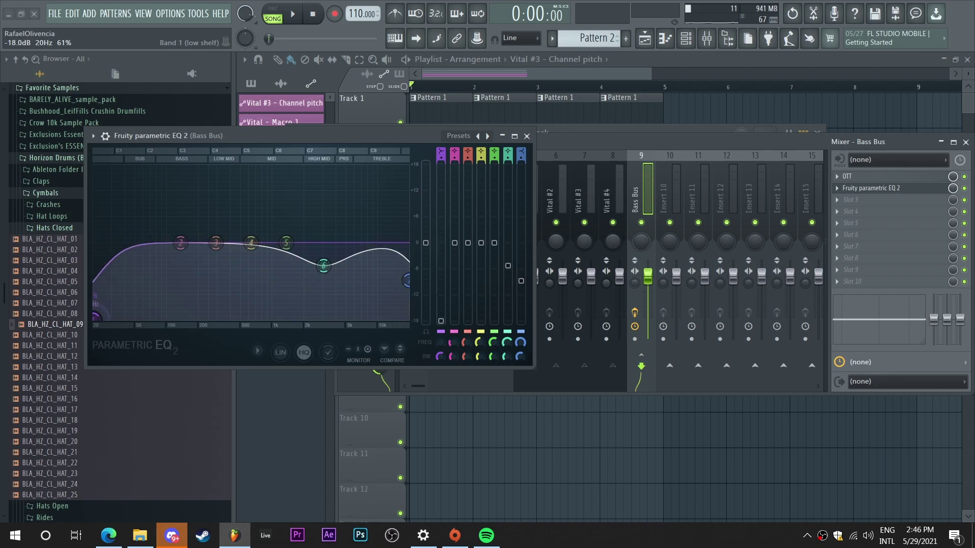
{"action": "key", "text": "space"}
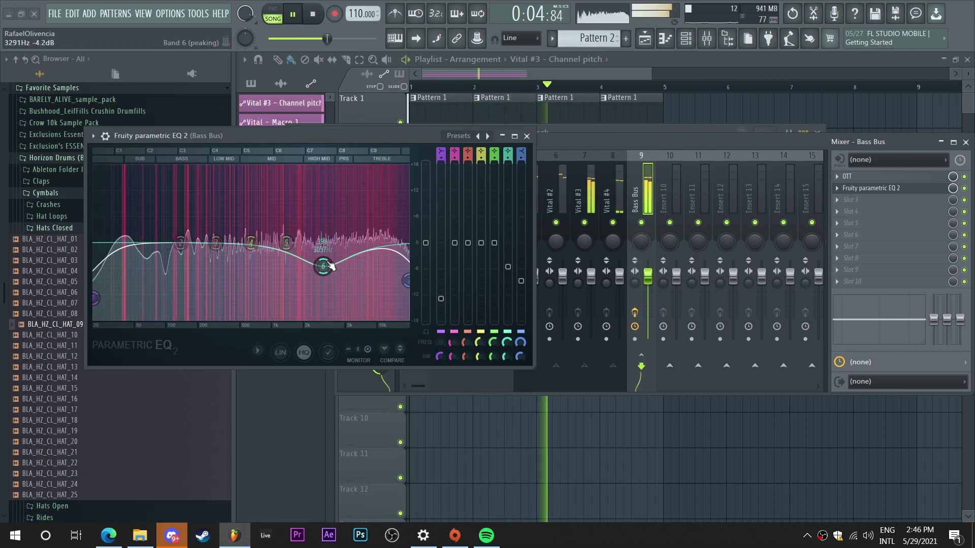
{"action": "key", "text": "space"}
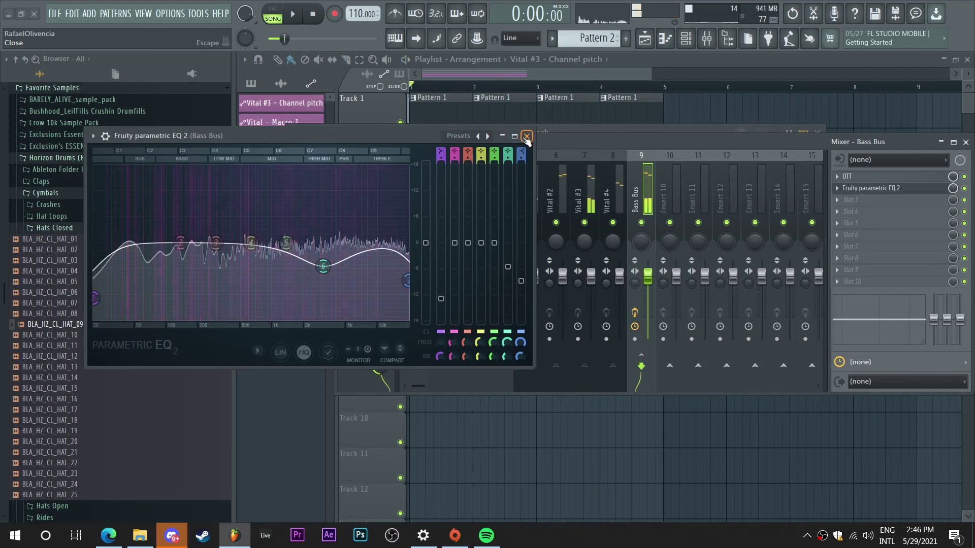
{"action": "left_click", "coordinate": [526, 136]}
- Load Maximus into Bass Bus slot 3 and lift its curve's end point to 12 dB
{"action": "left_click", "coordinate": [902, 202]}
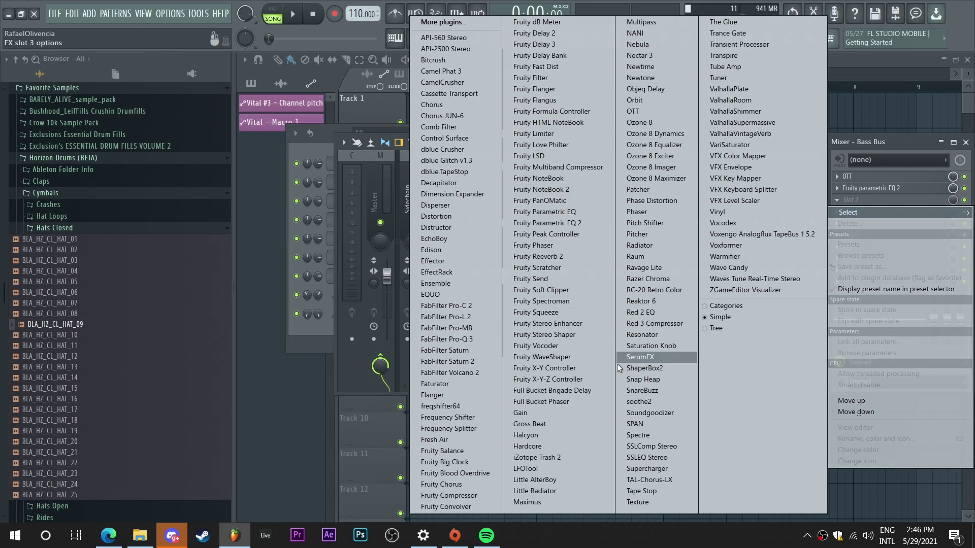
{"action": "left_click", "coordinate": [583, 502]}
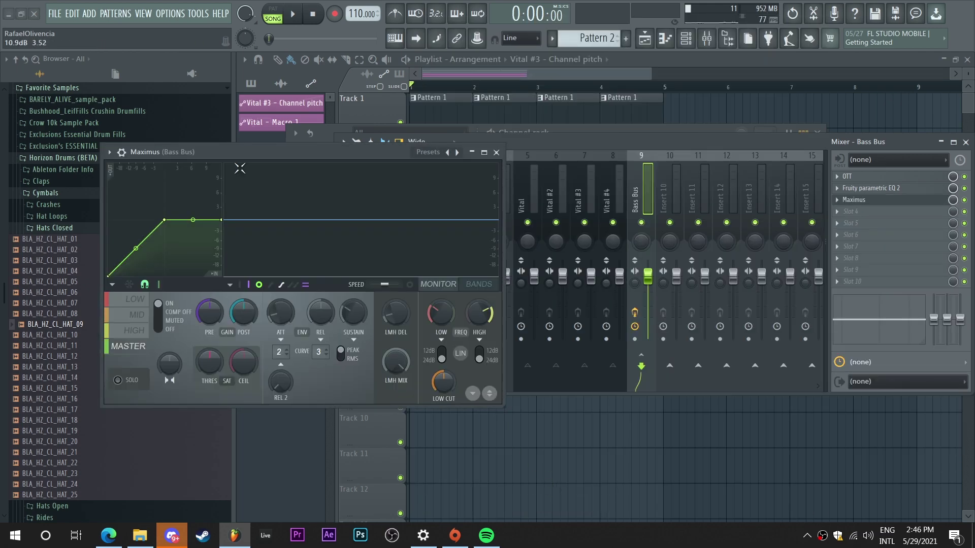
{"action": "left_click_drag", "start_coordinate": [232, 164], "coordinate": [350, 176]}
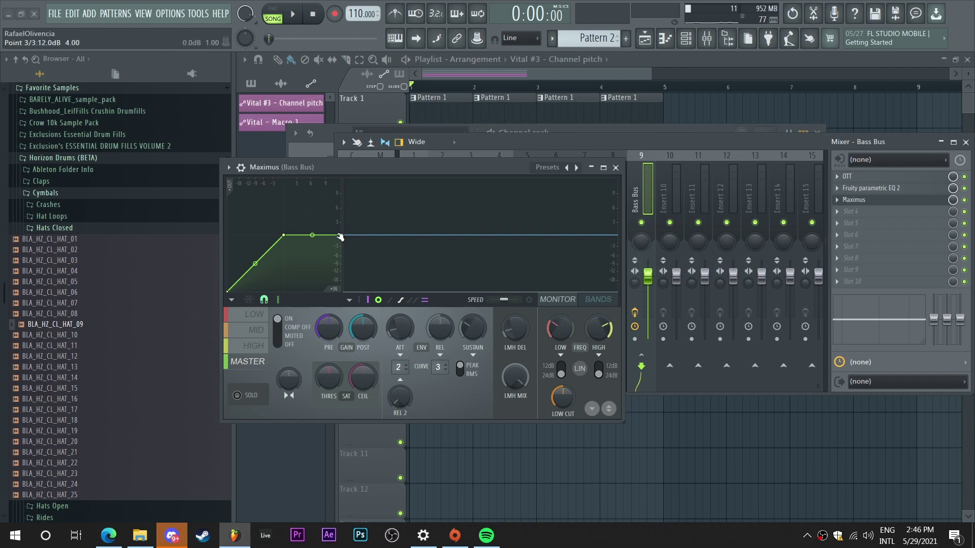
{"action": "left_click_drag", "start_coordinate": [342, 236], "coordinate": [345, 177]}
- Step Maximus to the MASTER band and lower the soft saturation ceiling to -1.0 dB
{"action": "left_click", "coordinate": [263, 316]}
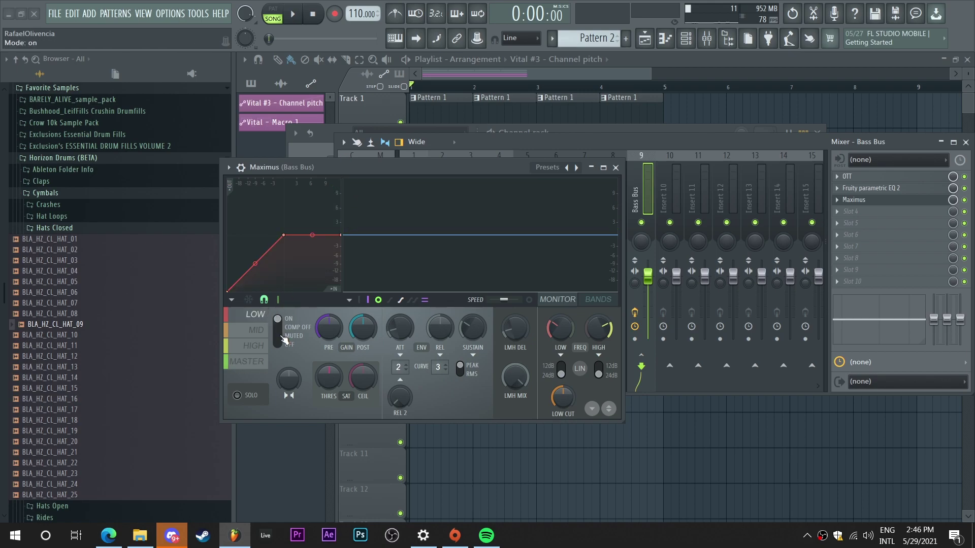
{"action": "left_click", "coordinate": [268, 331]}
{"action": "left_click", "coordinate": [264, 346]}
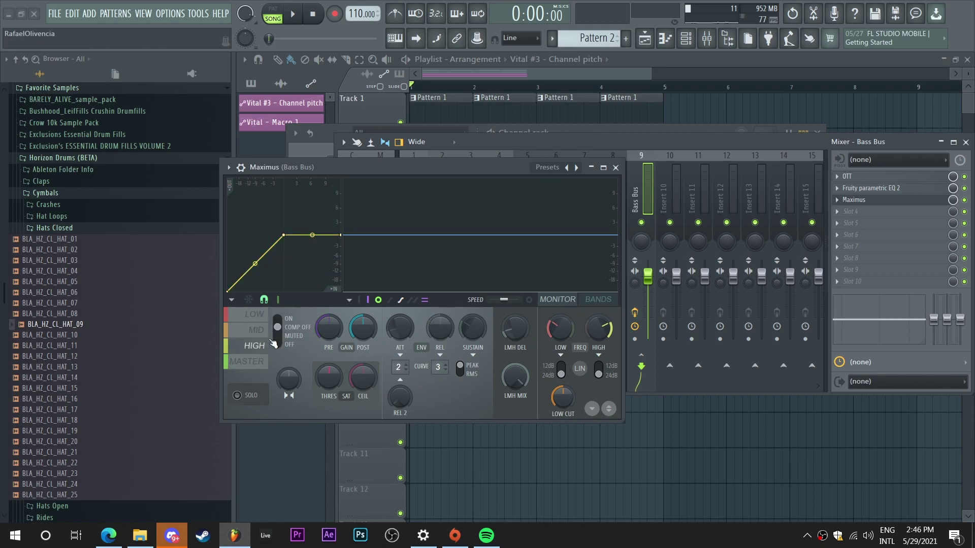
{"action": "left_click", "coordinate": [265, 361]}
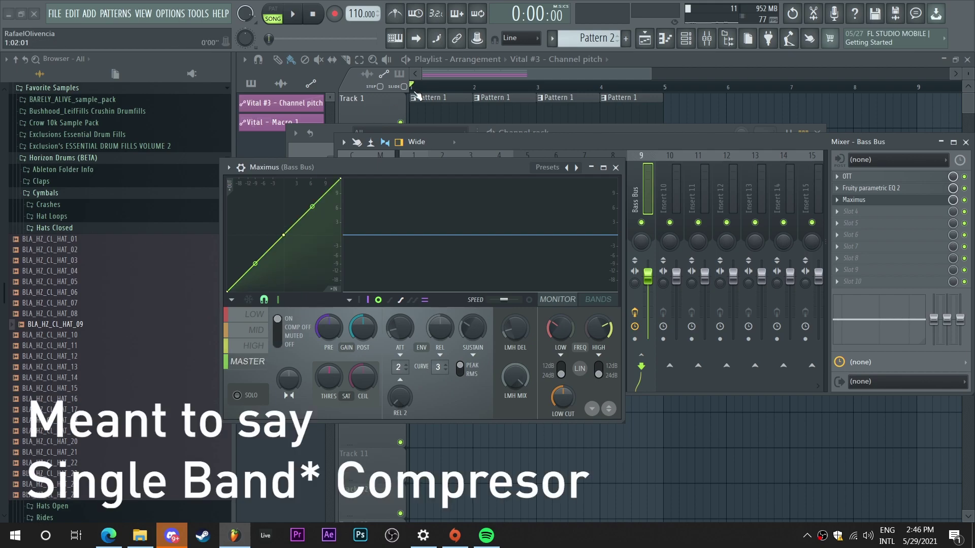
{"action": "left_click_drag", "start_coordinate": [383, 166], "coordinate": [435, 107]}
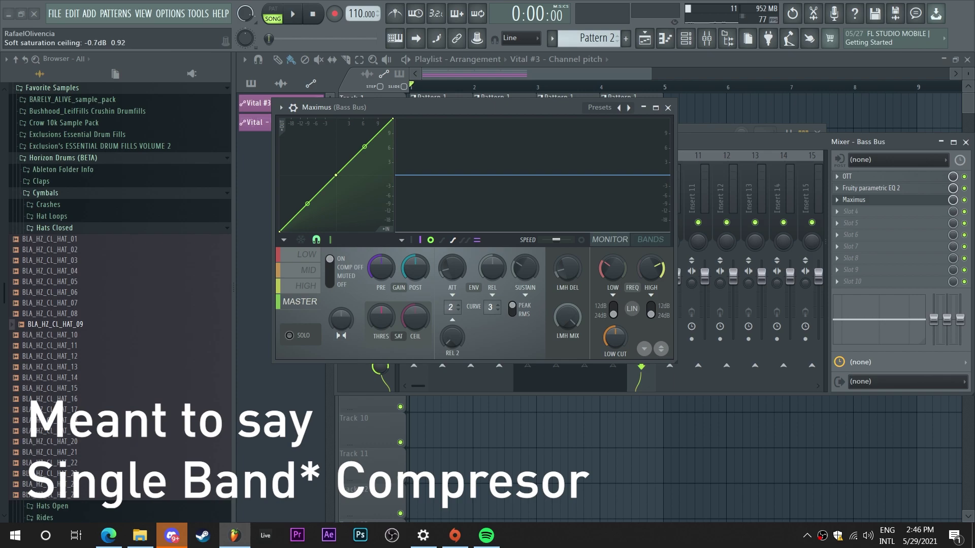
{"action": "left_click_drag", "start_coordinate": [415, 318], "coordinate": [414, 320]}
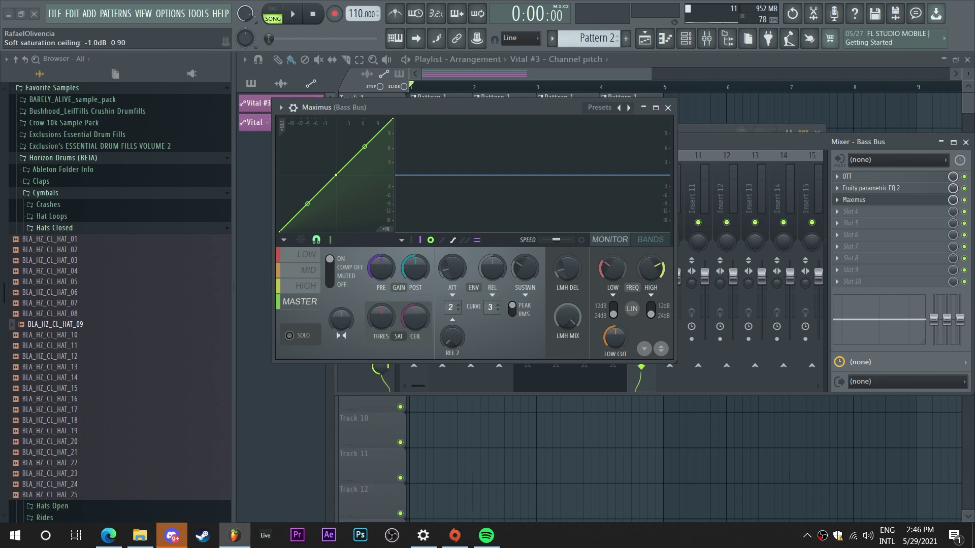
- Turn the Bass Bus Maximus saturation threshold down to 29% while the drop plays
{"action": "left_click", "coordinate": [297, 14]}
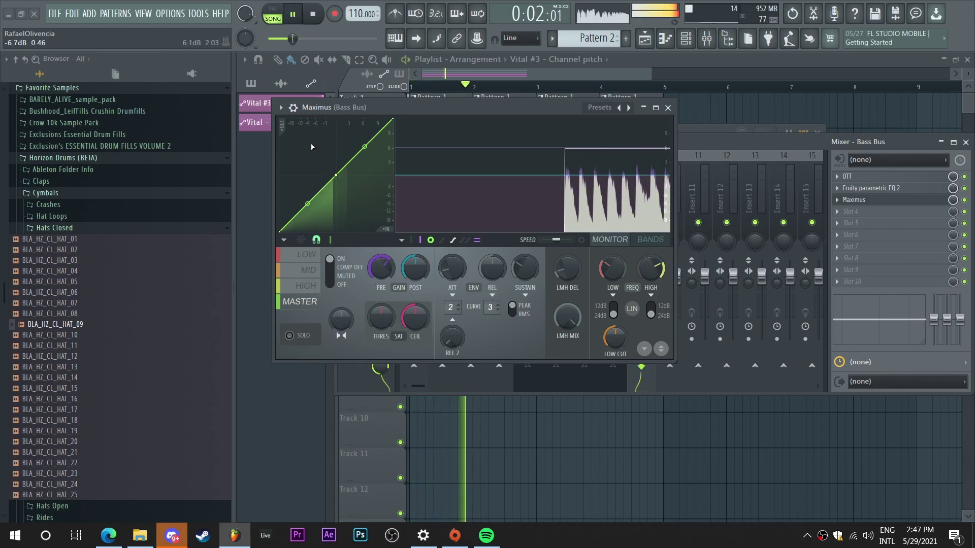
{"action": "key", "text": "space"}
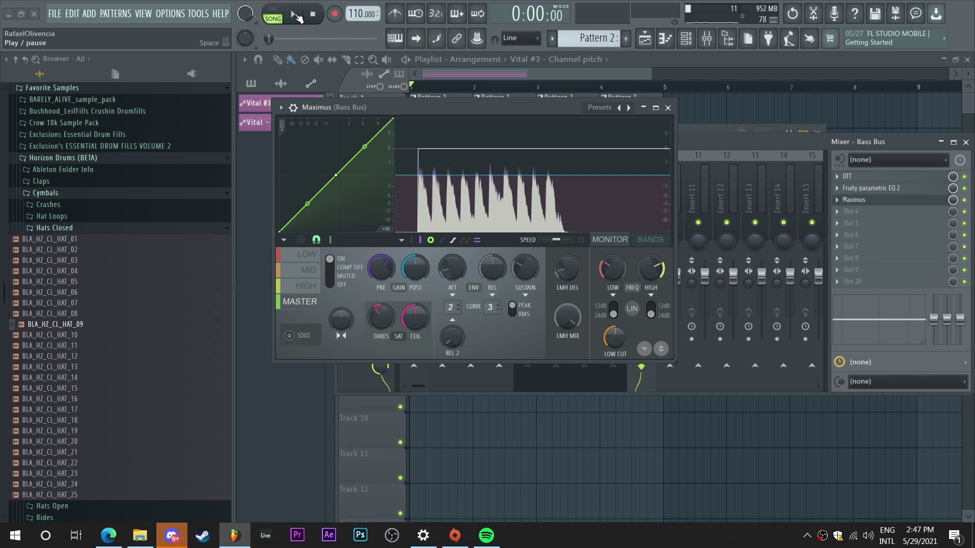
{"action": "left_click", "coordinate": [294, 15]}
{"action": "left_click_drag", "start_coordinate": [381, 318], "coordinate": [380, 325]}
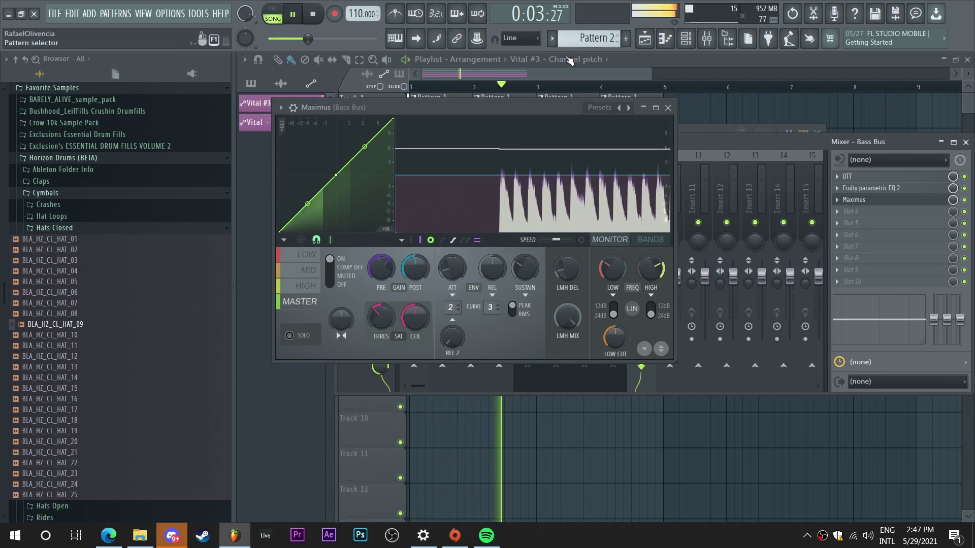
{"action": "left_click_drag", "start_coordinate": [381, 317], "coordinate": [380, 325]}
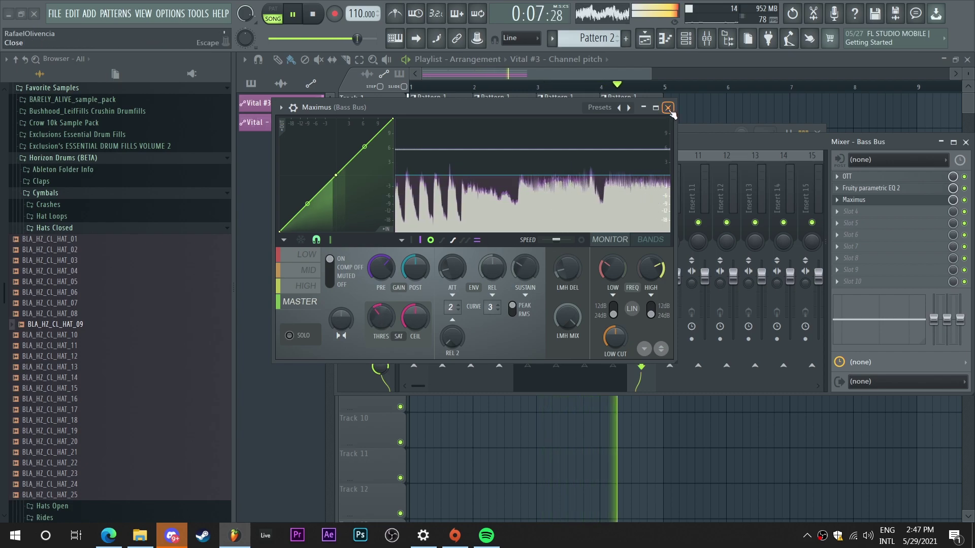
- Close Maximus, bring the playlist forward, and briefly inspect Vital #3 from the Channel rack
{"action": "left_click", "coordinate": [668, 107]}
{"action": "left_click", "coordinate": [598, 74]}
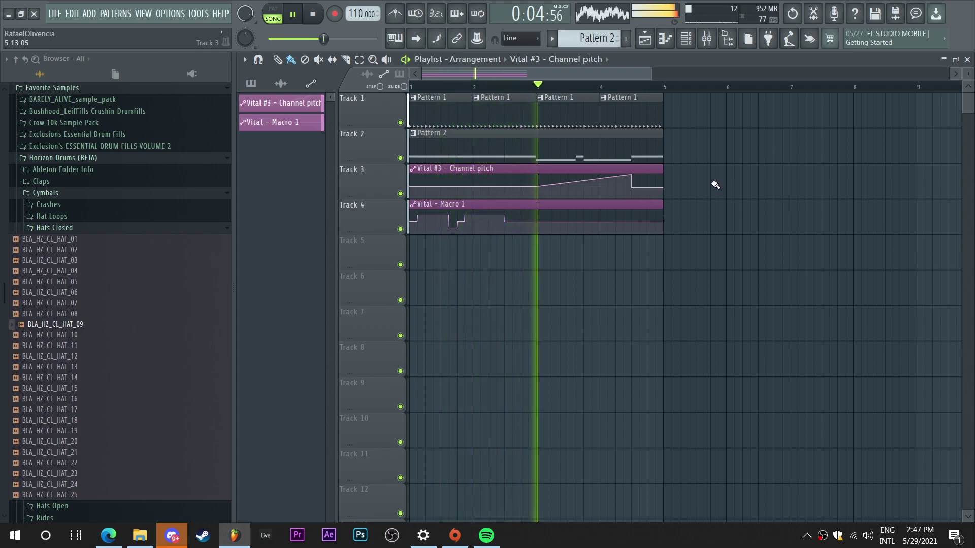
{"action": "left_click", "coordinate": [686, 38]}
{"action": "left_click", "coordinate": [477, 258]}
{"action": "left_click", "coordinate": [469, 254]}
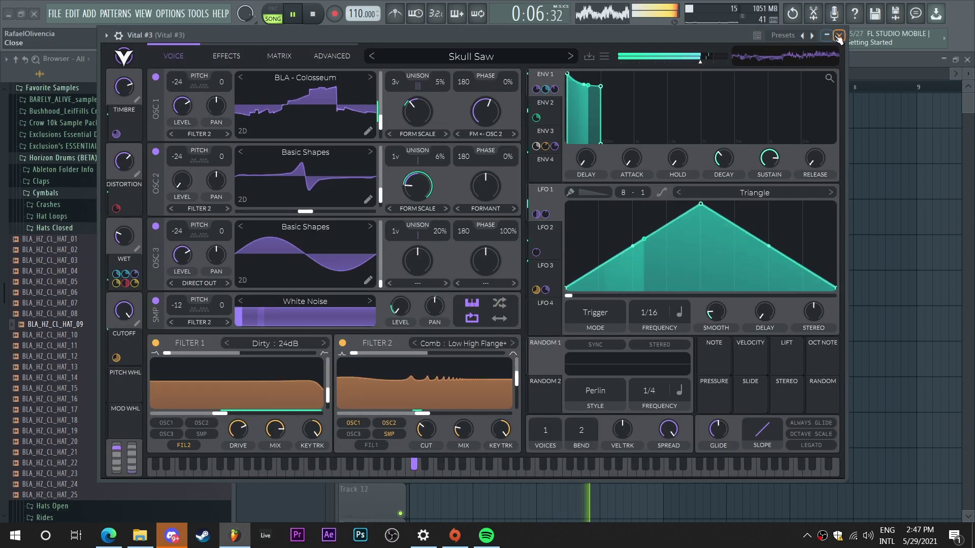
{"action": "key", "text": "Escape"}
{"action": "left_click", "coordinate": [781, 62]}
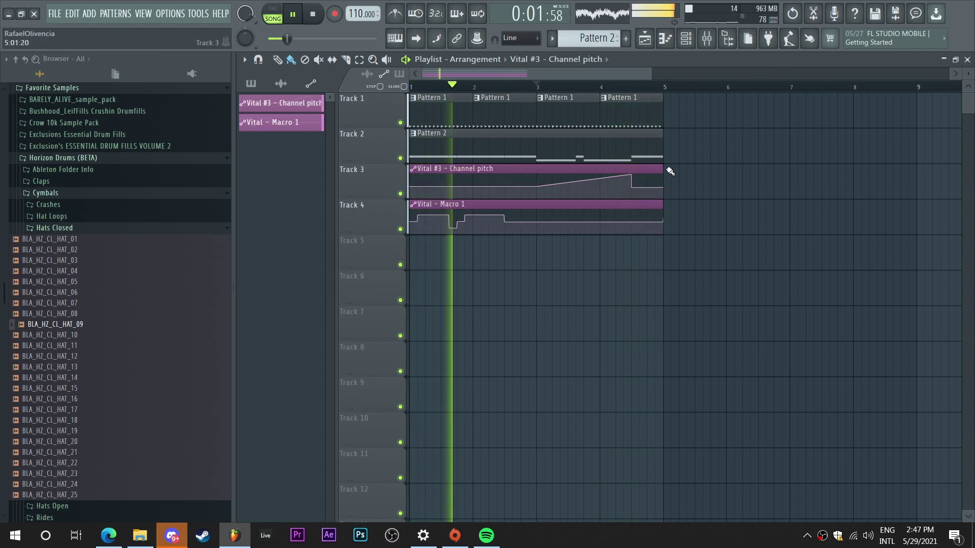
- Route the Bass Bus into the Sidechain insert from the mixer
{"action": "left_click", "coordinate": [716, 45]}
{"action": "key", "text": "space"}
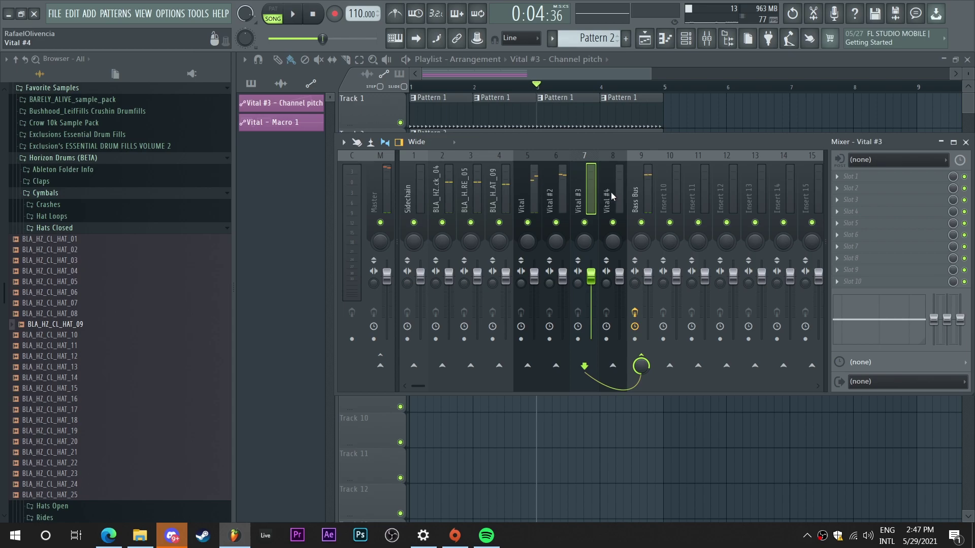
{"action": "left_click", "coordinate": [635, 195]}
{"action": "right_click", "coordinate": [413, 369]}
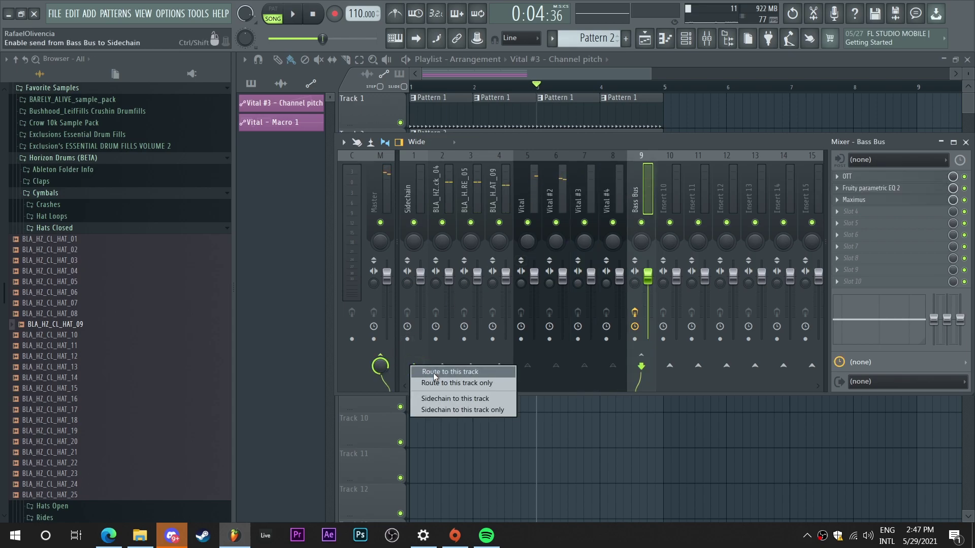
{"action": "left_click", "coordinate": [474, 385]}
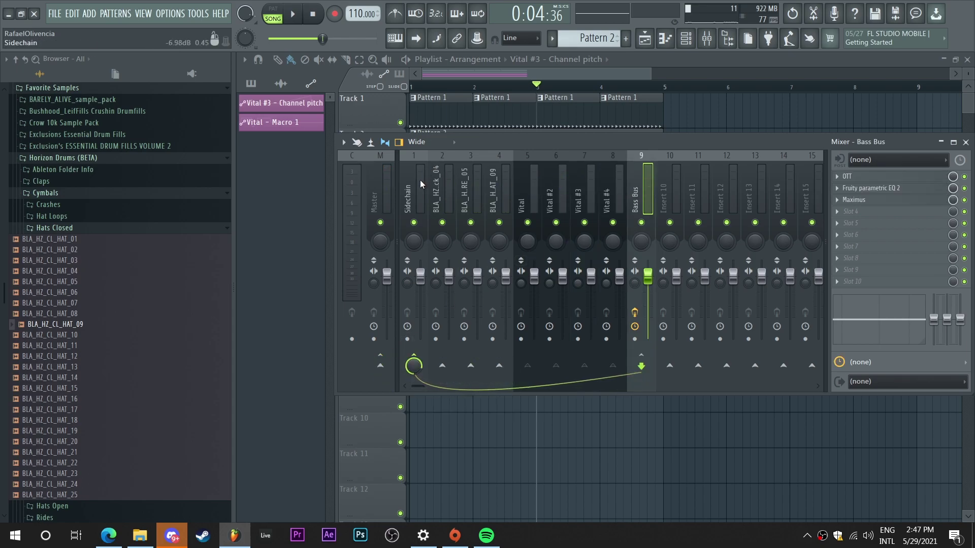
- Load Fruity Balance into the Sidechain insert's first effect slot
{"action": "left_click", "coordinate": [420, 180]}
{"action": "left_click", "coordinate": [862, 180]}
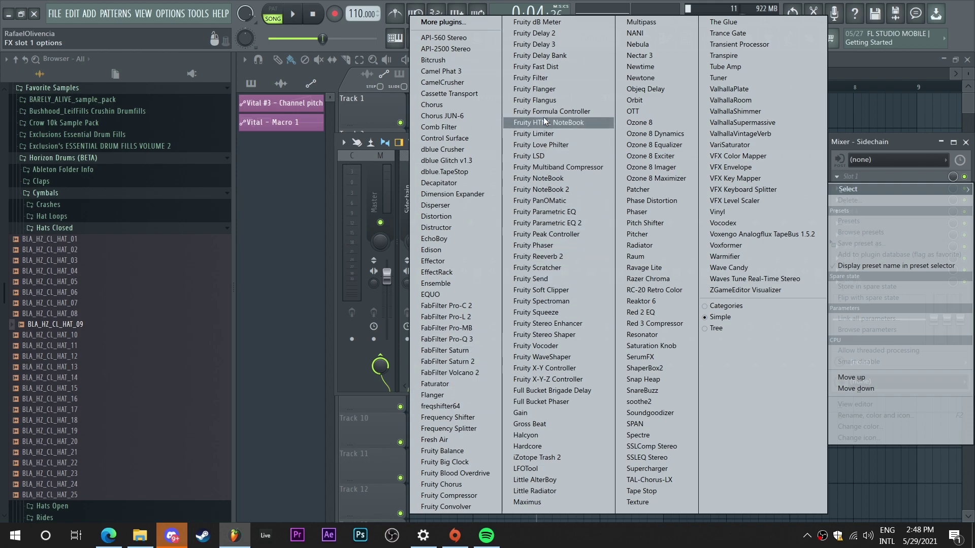
{"action": "left_click", "coordinate": [465, 452]}
- Create a Balance volume automation clip with its first point pulled down to silence
{"action": "right_click", "coordinate": [192, 182]}
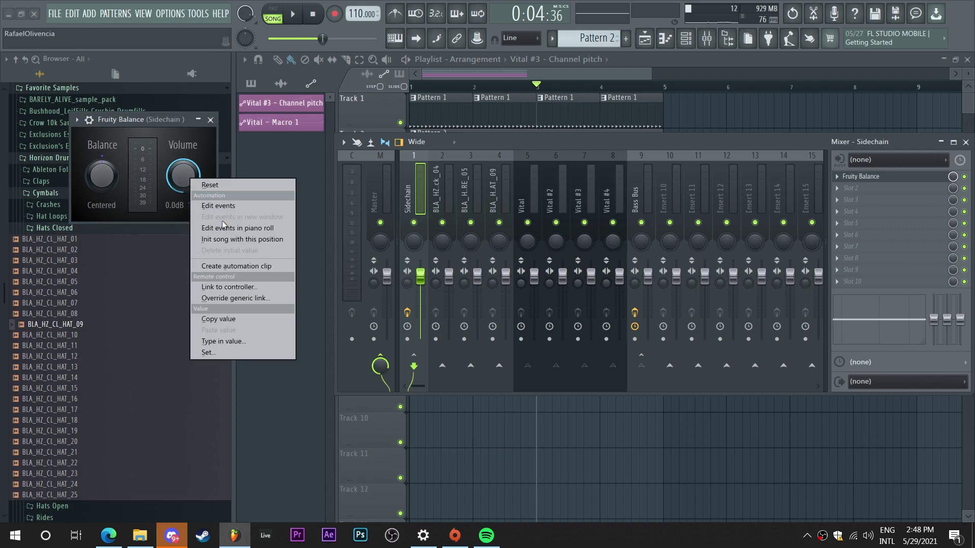
{"action": "left_click", "coordinate": [230, 267]}
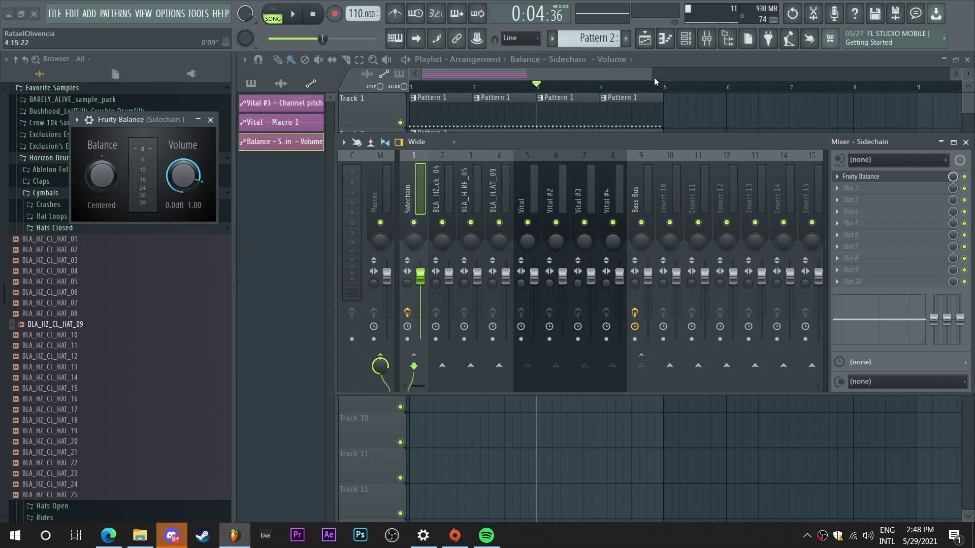
{"action": "left_click_drag", "start_coordinate": [654, 81], "coordinate": [421, 86]}
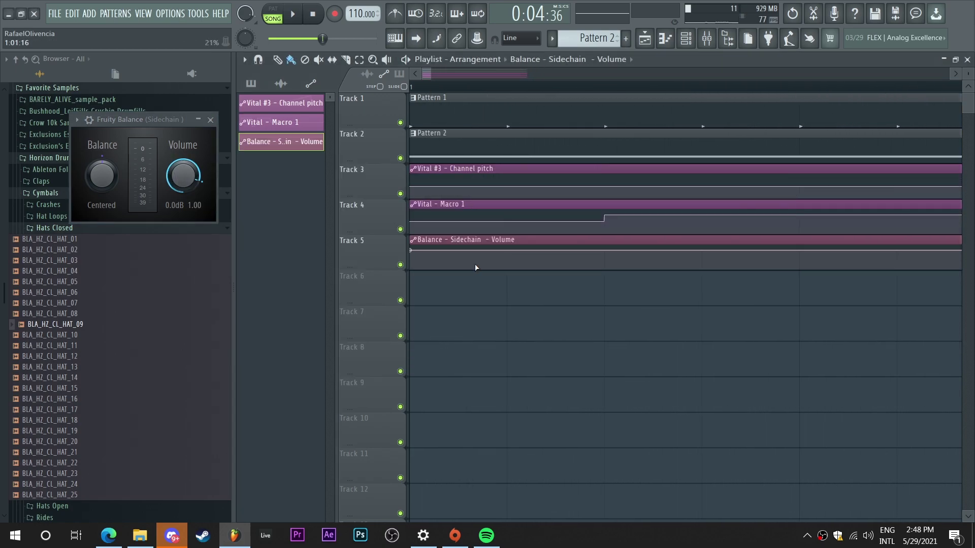
{"action": "left_click_drag", "start_coordinate": [475, 268], "coordinate": [400, 296]}
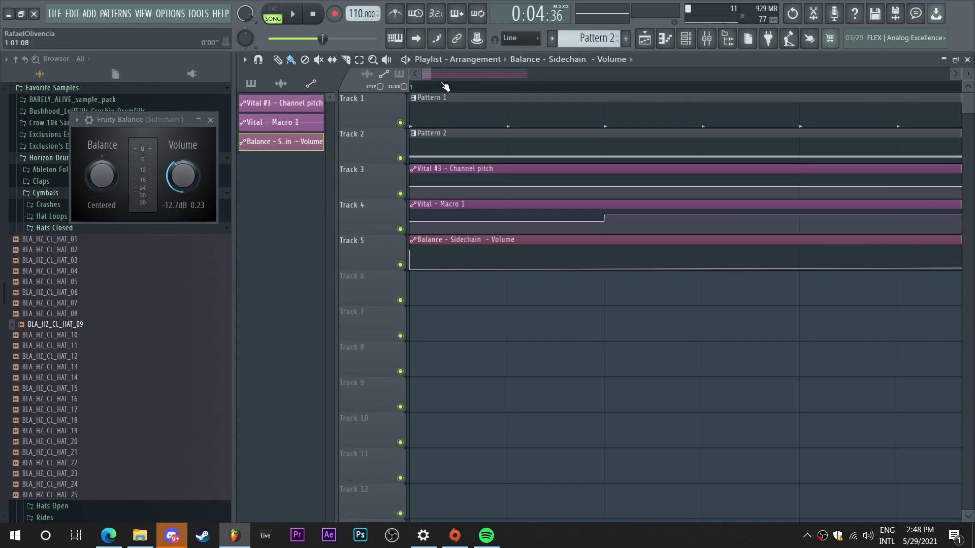
{"action": "left_click_drag", "start_coordinate": [475, 83], "coordinate": [639, 82]}
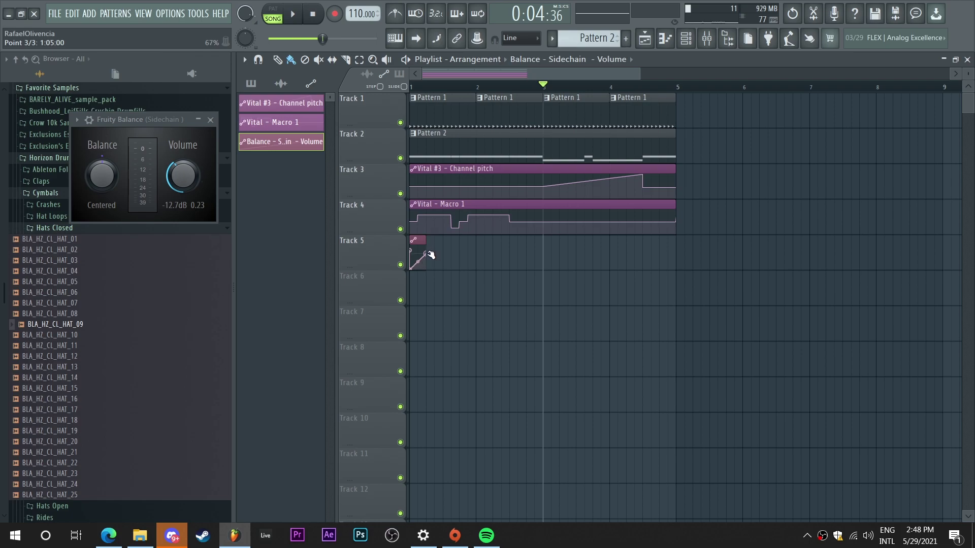
{"action": "left_click_drag", "start_coordinate": [642, 74], "coordinate": [461, 73]}
- Set the clip's last point to Single curve 2 and audition the ducking
{"action": "right_click", "coordinate": [498, 253]}
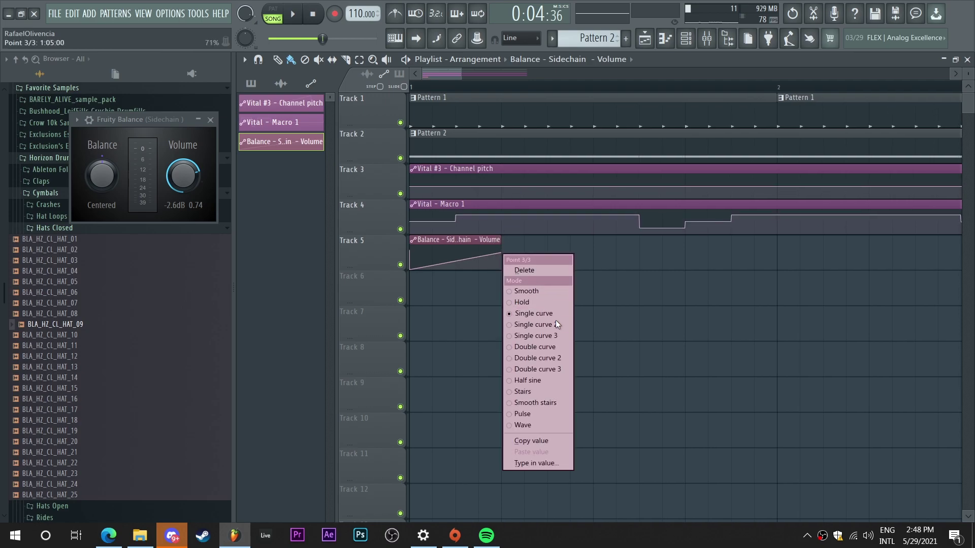
{"action": "left_click", "coordinate": [557, 346]}
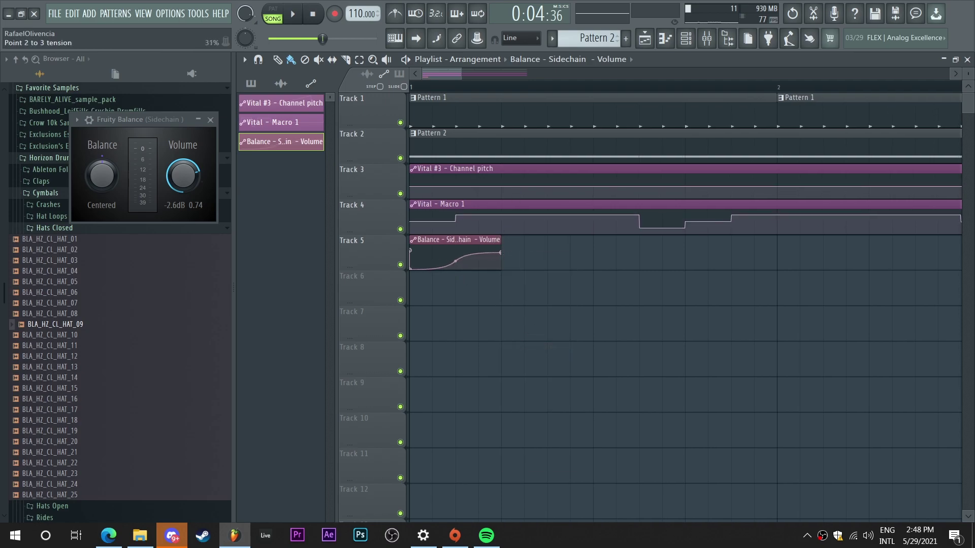
{"action": "key", "text": "space"}
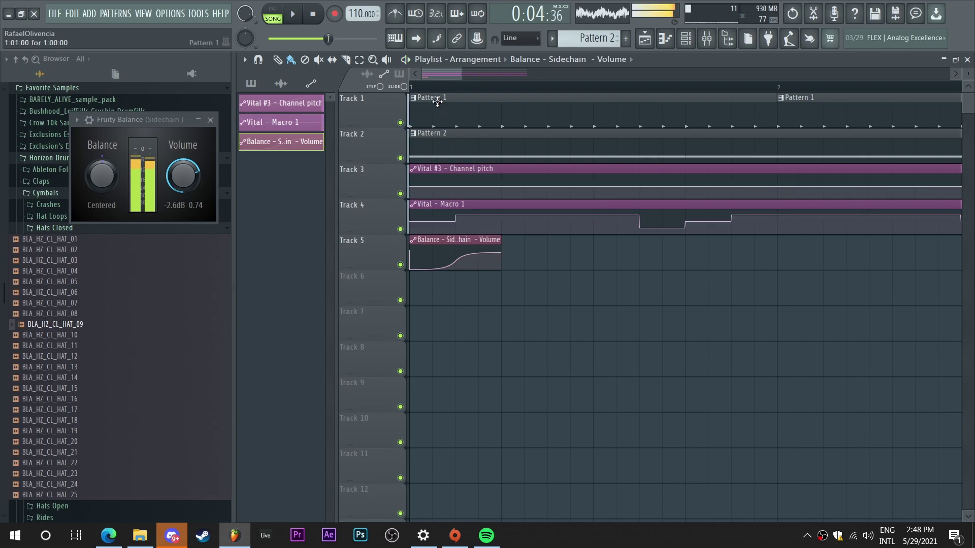
{"action": "key", "text": "space"}
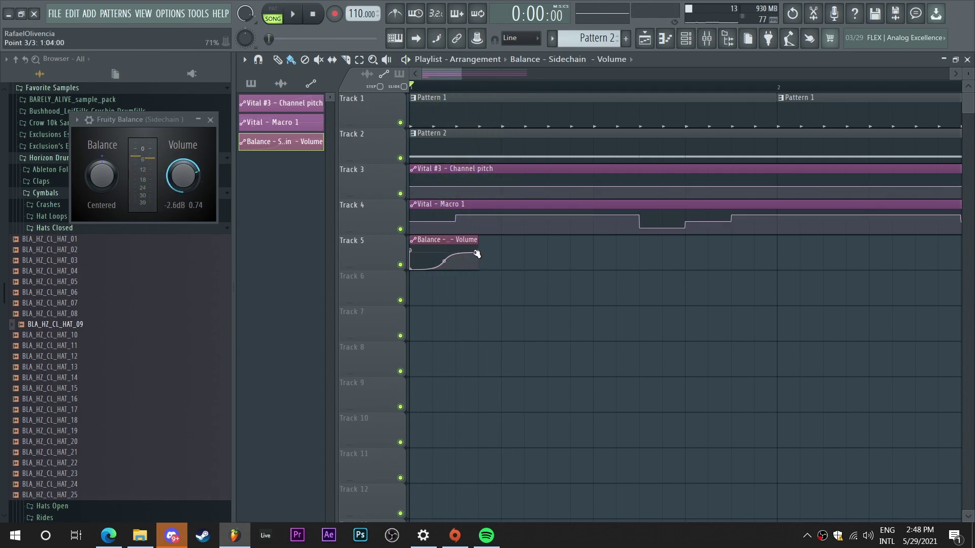
{"action": "key", "text": "space"}
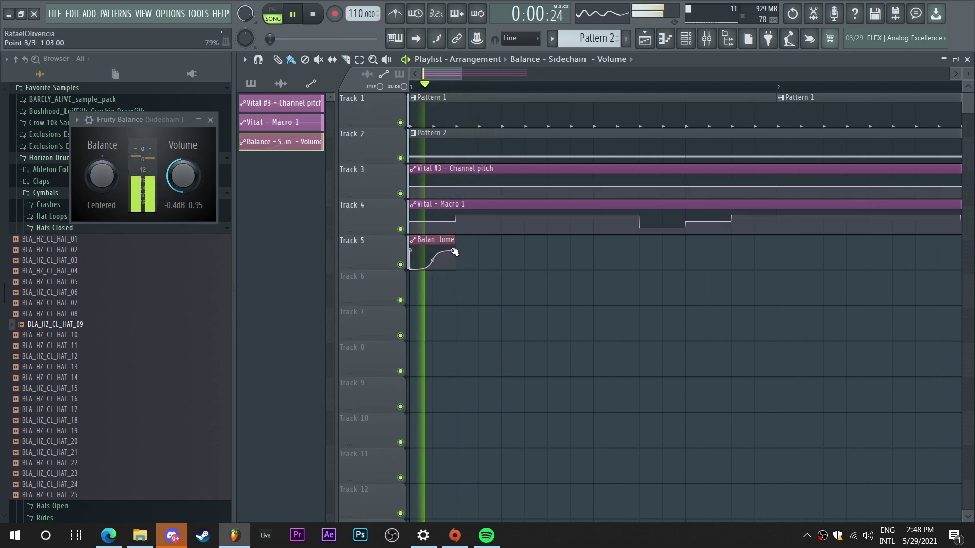
{"action": "key", "text": "space"}
{"action": "key", "text": "space"}
{"action": "key", "text": "space"}
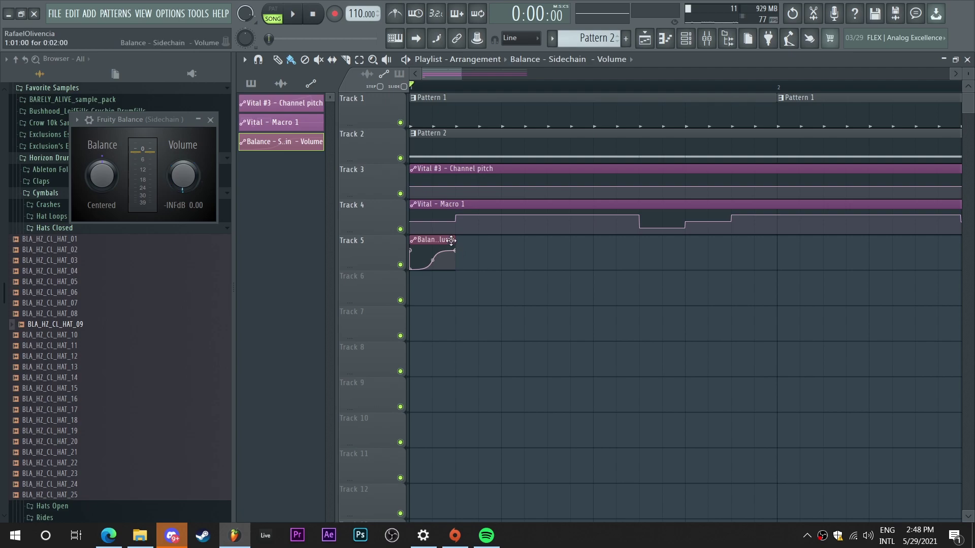
- Open the Channel rack on Pattern 1 with the unsorted channel filter
{"action": "left_click", "coordinate": [685, 38]}
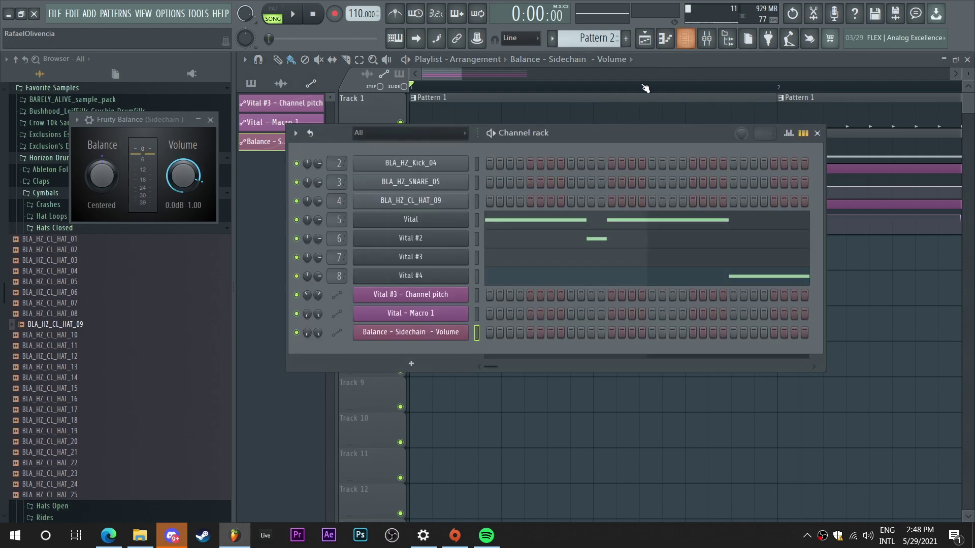
{"action": "left_click", "coordinate": [460, 135]}
{"action": "left_click", "coordinate": [444, 170]}
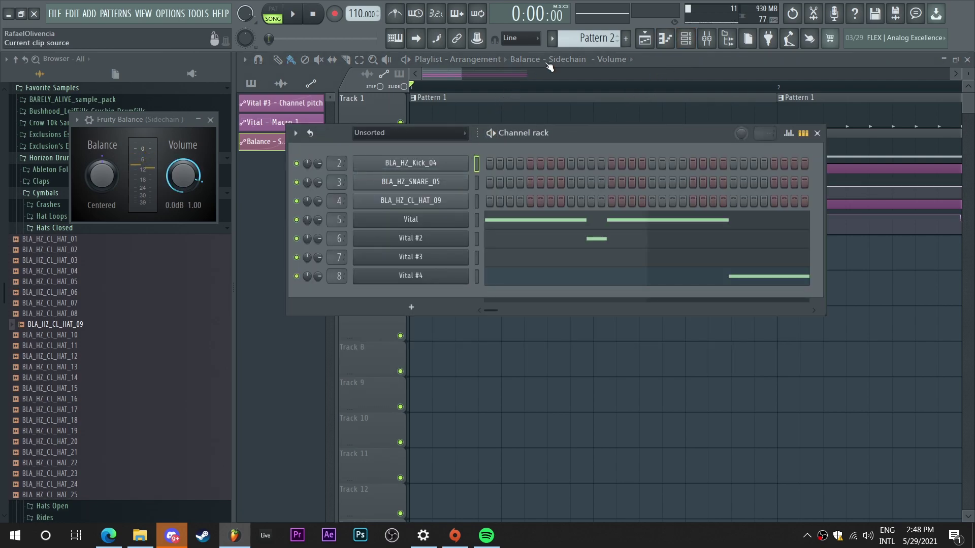
{"action": "left_click_drag", "start_coordinate": [579, 43], "coordinate": [580, 68]}
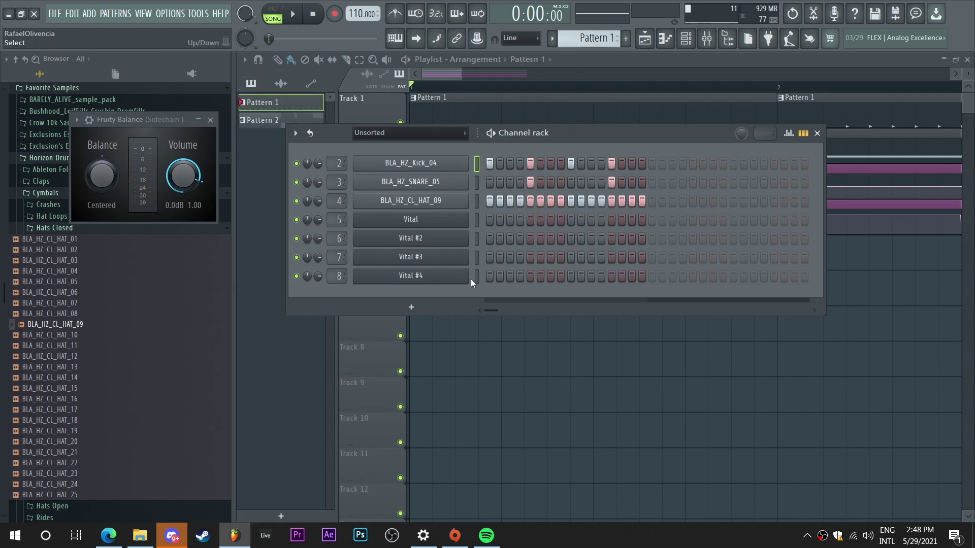
- Filter to Automation and light Balance - Sidechain - Volume steps 1, 5, 9 and 13
{"action": "left_click", "coordinate": [388, 132]}
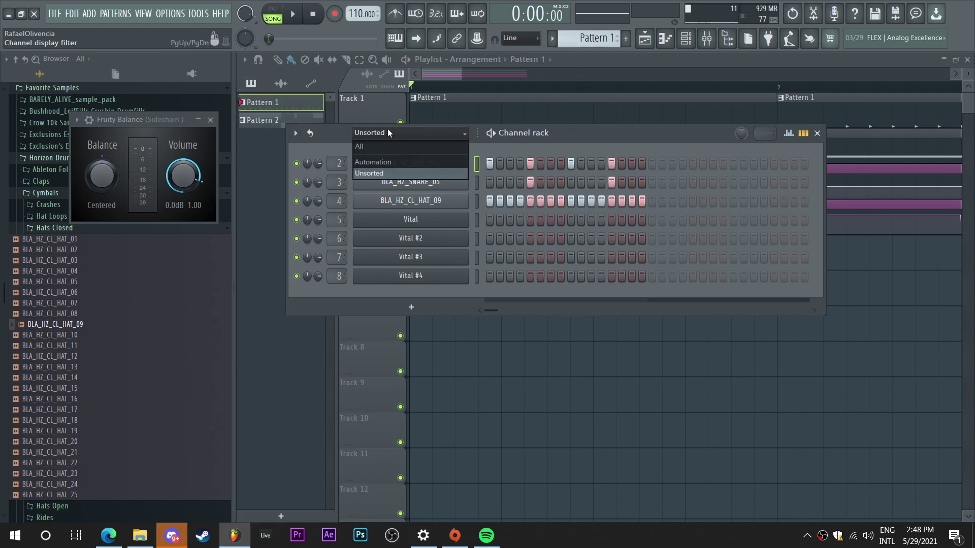
{"action": "left_click", "coordinate": [388, 163]}
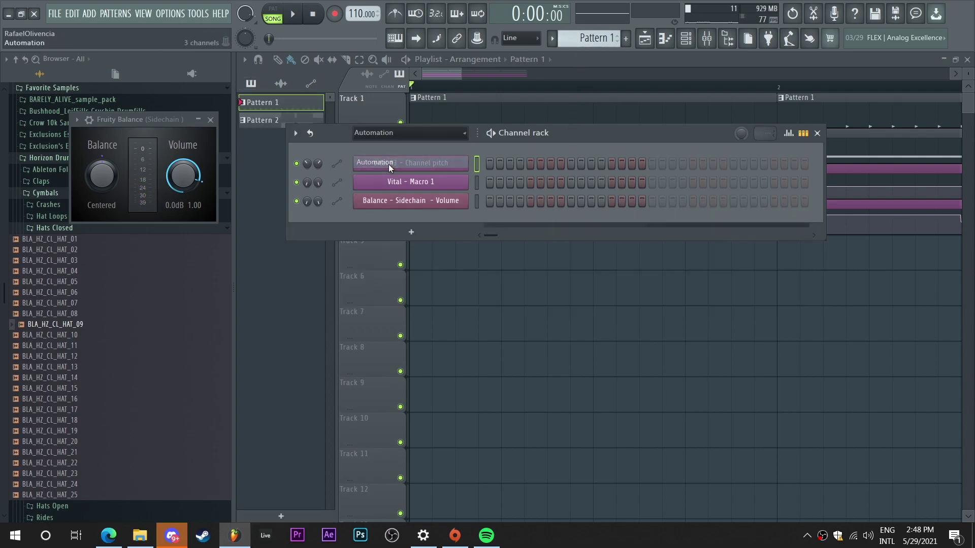
{"action": "left_click", "coordinate": [490, 202]}
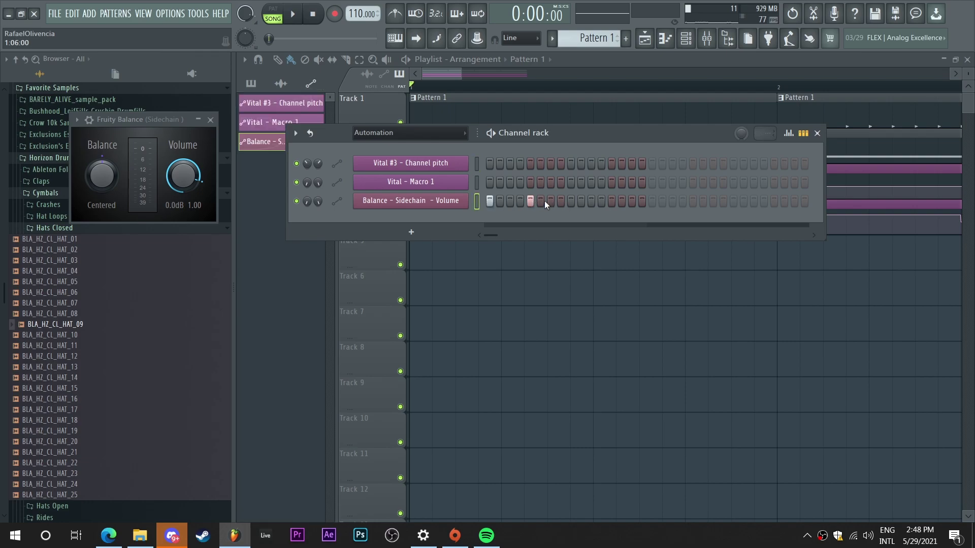
{"action": "left_click", "coordinate": [613, 201]}
{"action": "left_click_drag", "start_coordinate": [461, 76], "coordinate": [577, 94]}
- Close the Fruity Balance window and bring the playlist back to the front
{"action": "key", "text": "space"}
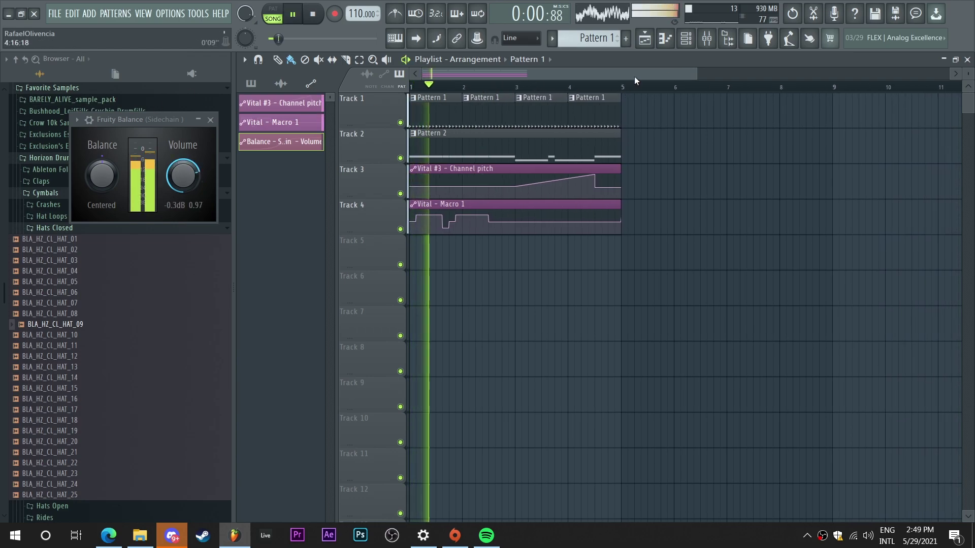
{"action": "left_click_drag", "start_coordinate": [698, 72], "coordinate": [603, 72]}
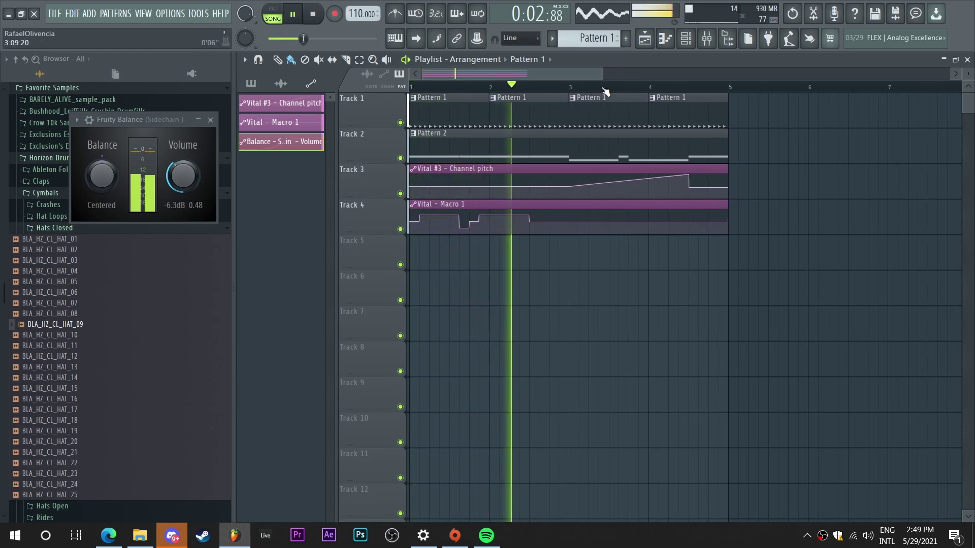
{"action": "left_click", "coordinate": [211, 120]}
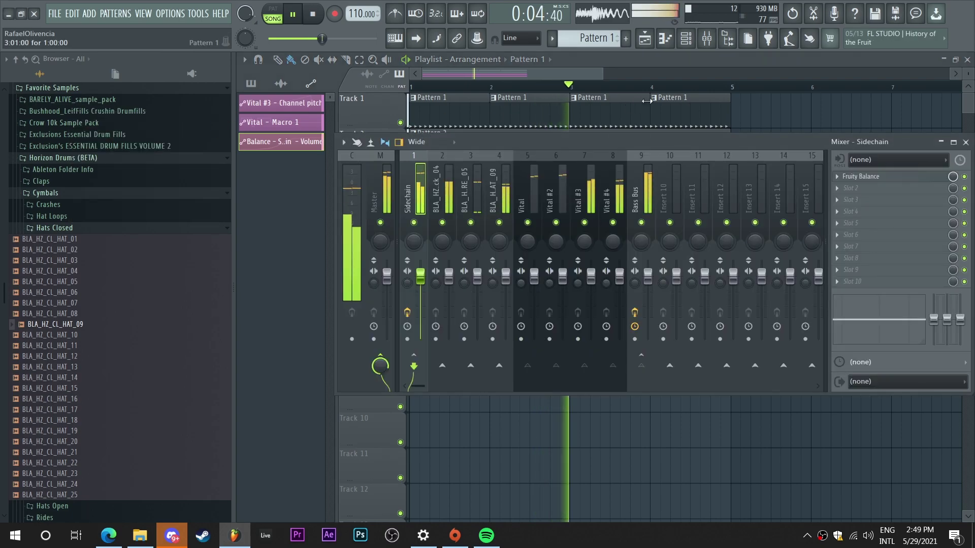
{"action": "left_click", "coordinate": [596, 77]}
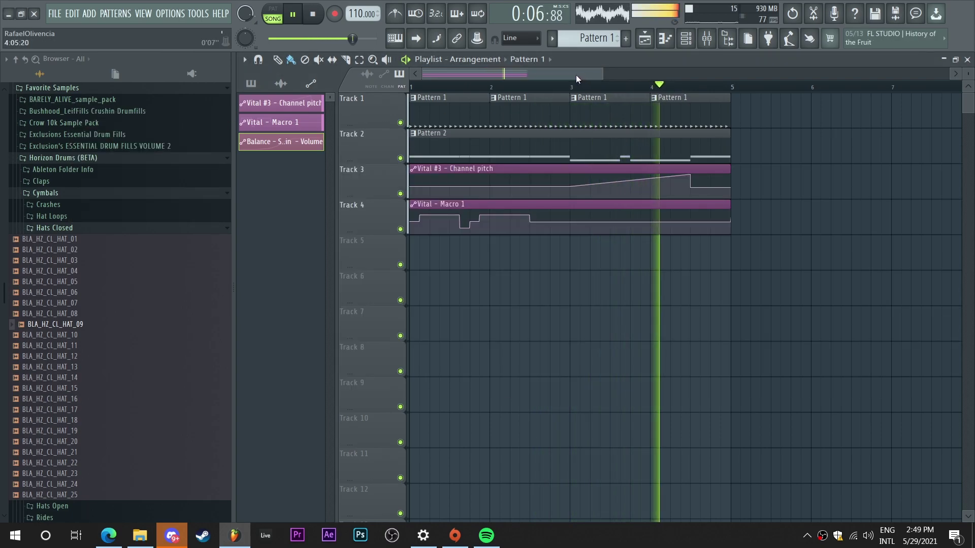
- Route BLA_HZ_CL_HAT_09 only to Sidechain and lower its fader to about -8.3 dB
{"action": "key", "text": "F9"}
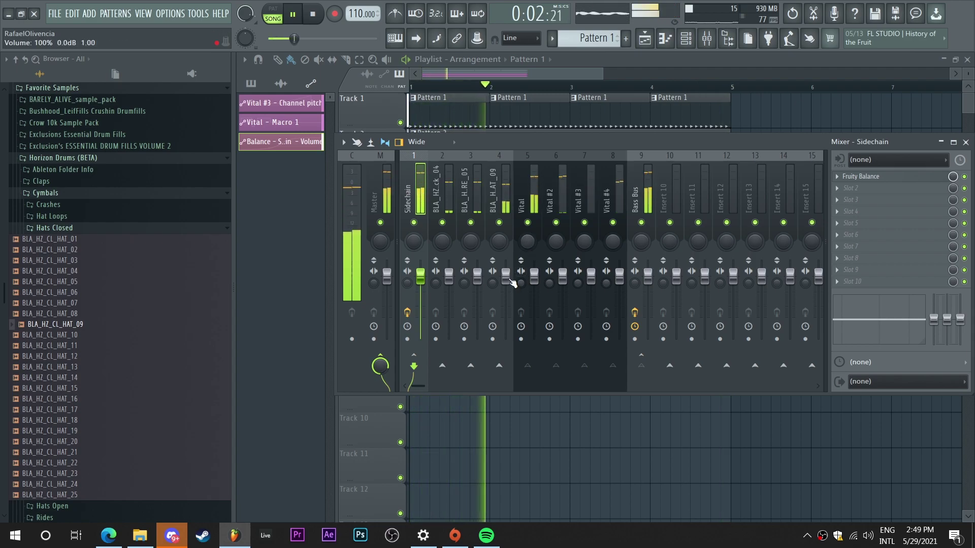
{"action": "key", "text": "space"}
{"action": "left_click", "coordinate": [483, 259]}
{"action": "right_click", "coordinate": [414, 366]}
{"action": "left_click", "coordinate": [447, 381]}
{"action": "left_click_drag", "start_coordinate": [512, 280], "coordinate": [512, 300]}
{"action": "key", "text": "space"}
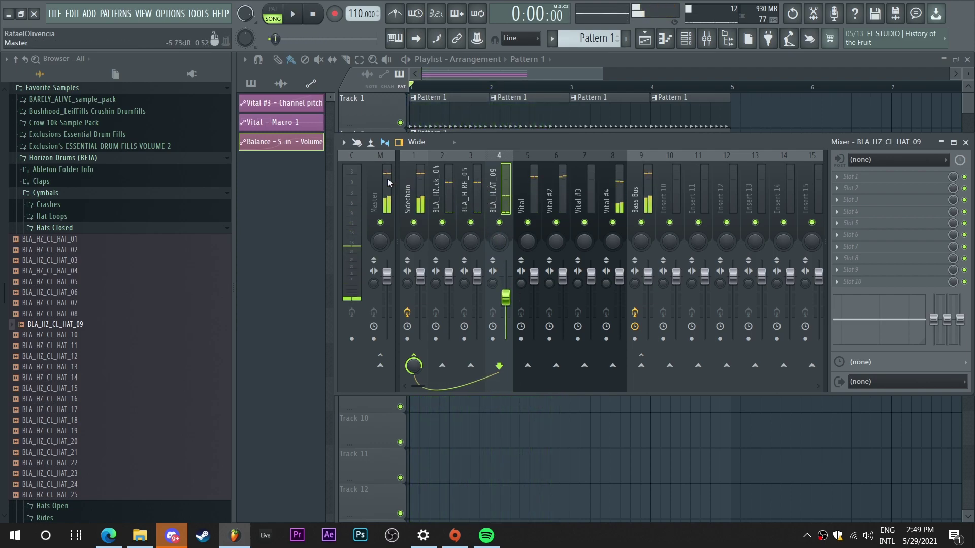
- Add Parametric EQ 2 to Master: band 6 -2.9 dB at 3452 Hz, band 3 -2.8 dB, band 7 rolling off highs
{"action": "left_click", "coordinate": [849, 175]}
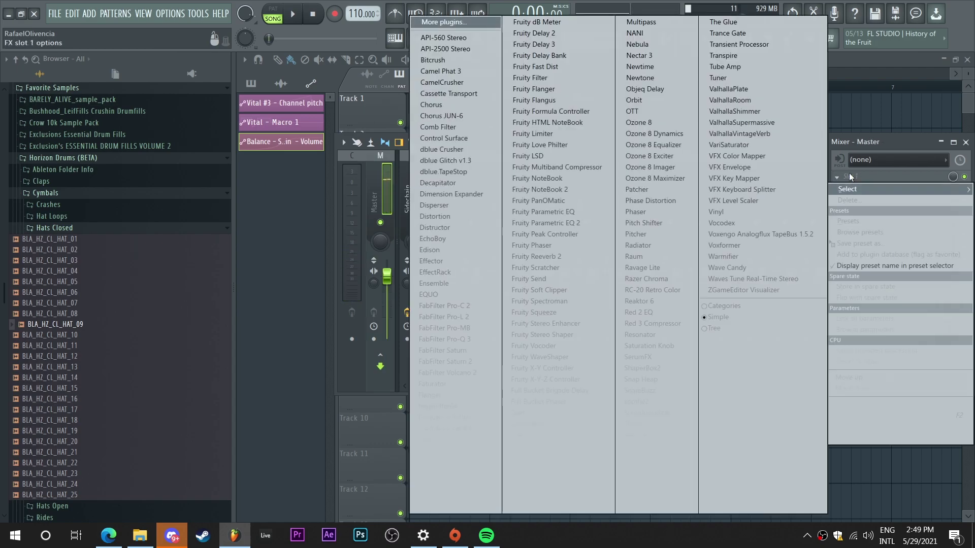
{"action": "left_click", "coordinate": [584, 222]}
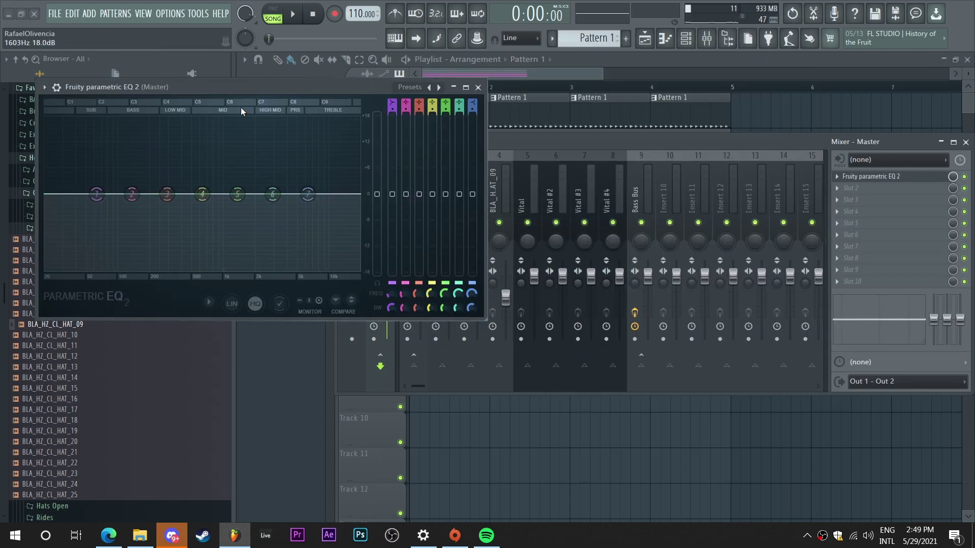
{"action": "left_click_drag", "start_coordinate": [239, 102], "coordinate": [528, 118]}
{"action": "key", "text": "space"}
{"action": "left_click_drag", "start_coordinate": [561, 225], "coordinate": [568, 237]}
{"action": "left_click_drag", "start_coordinate": [456, 225], "coordinate": [456, 237]}
{"action": "left_click_drag", "start_coordinate": [596, 225], "coordinate": [646, 256]}
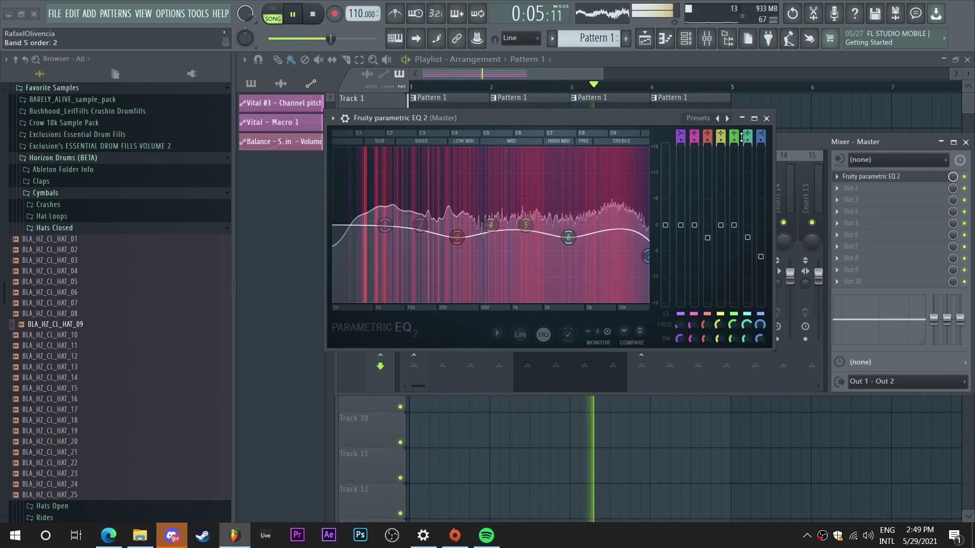
{"action": "left_click", "coordinate": [766, 118]}
{"action": "key", "text": "space"}
- Load OTT into the Master's second slot with depth at about 11%
{"action": "left_click", "coordinate": [853, 188]}
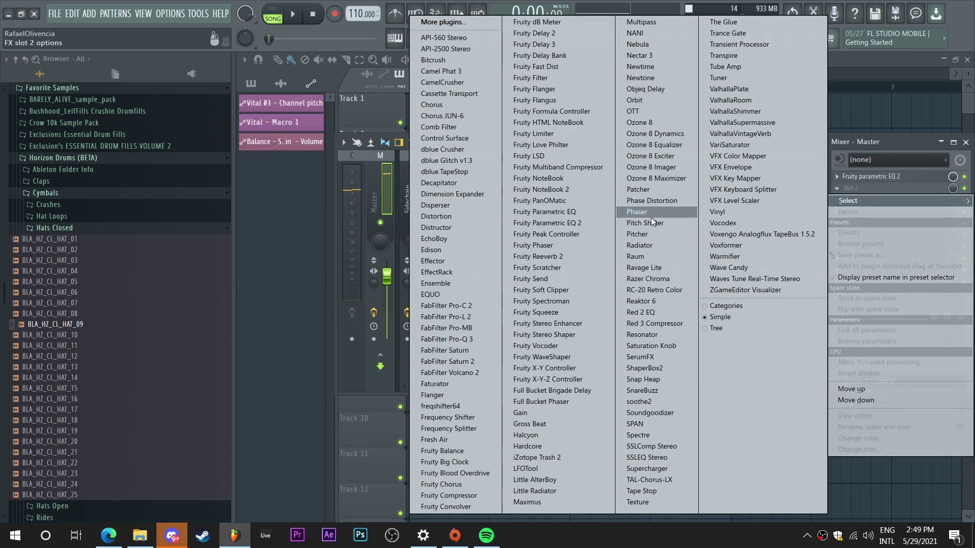
{"action": "left_click", "coordinate": [657, 111]}
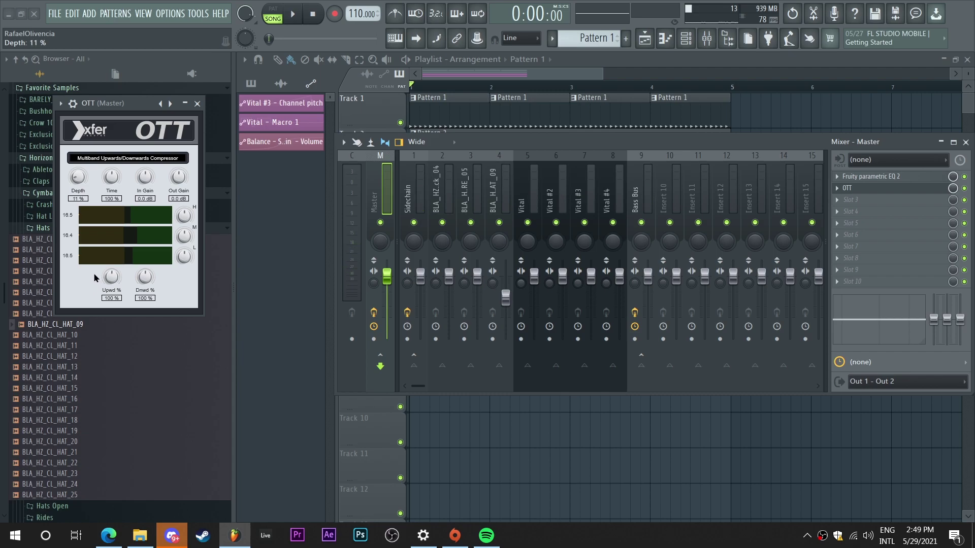
{"action": "left_click", "coordinate": [196, 104]}
{"action": "key", "text": "space"}
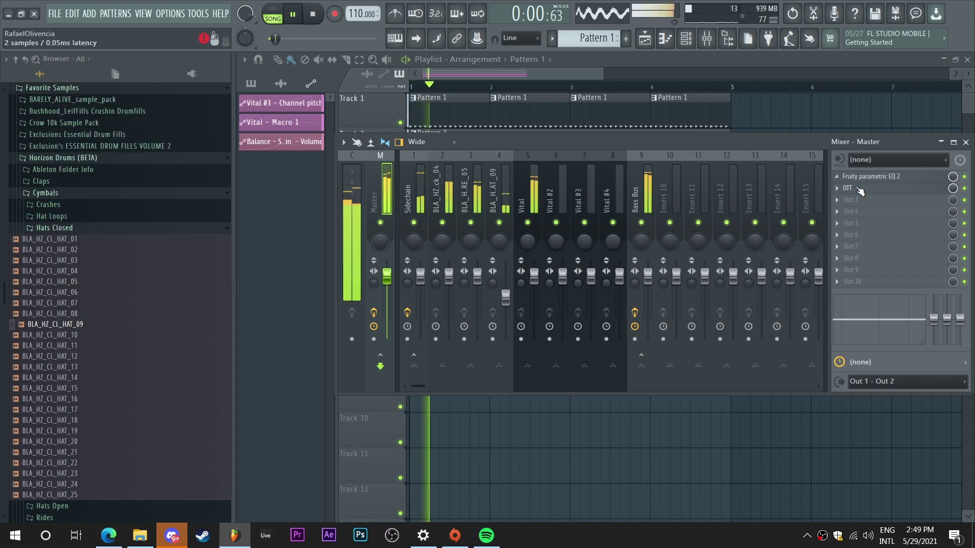
{"action": "left_click", "coordinate": [853, 199]}
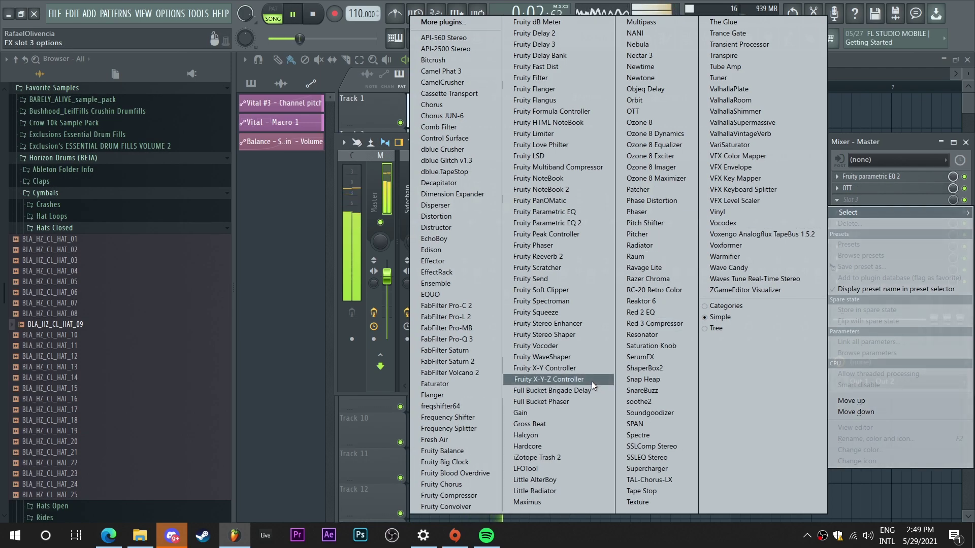
- Load Maximus into Master slot 3 and review its LOW, MID, HIGH and MASTER bands
{"action": "left_click", "coordinate": [556, 502]}
{"action": "key", "text": "space"}
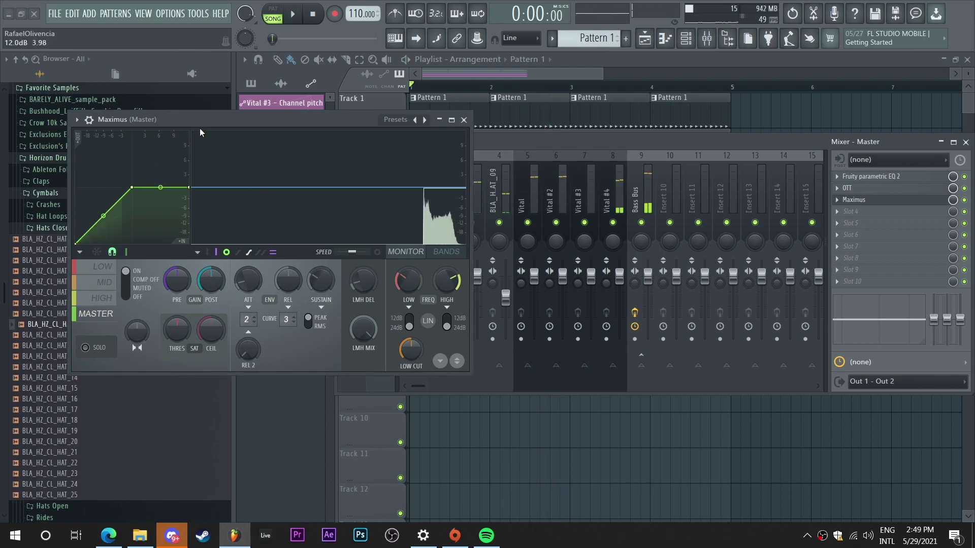
{"action": "left_click_drag", "start_coordinate": [204, 120], "coordinate": [473, 144]}
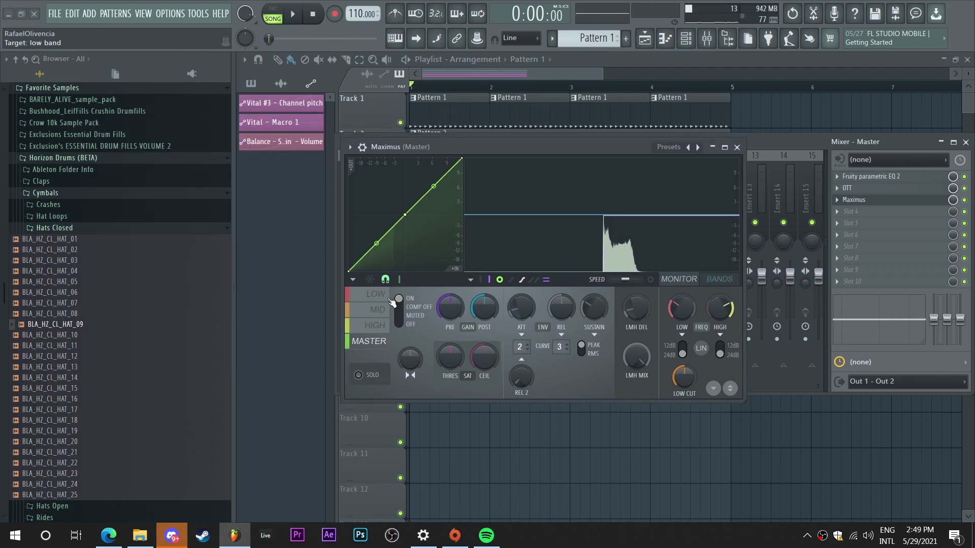
{"action": "left_click", "coordinate": [387, 299]}
{"action": "left_click", "coordinate": [387, 310]}
{"action": "left_click", "coordinate": [386, 326]}
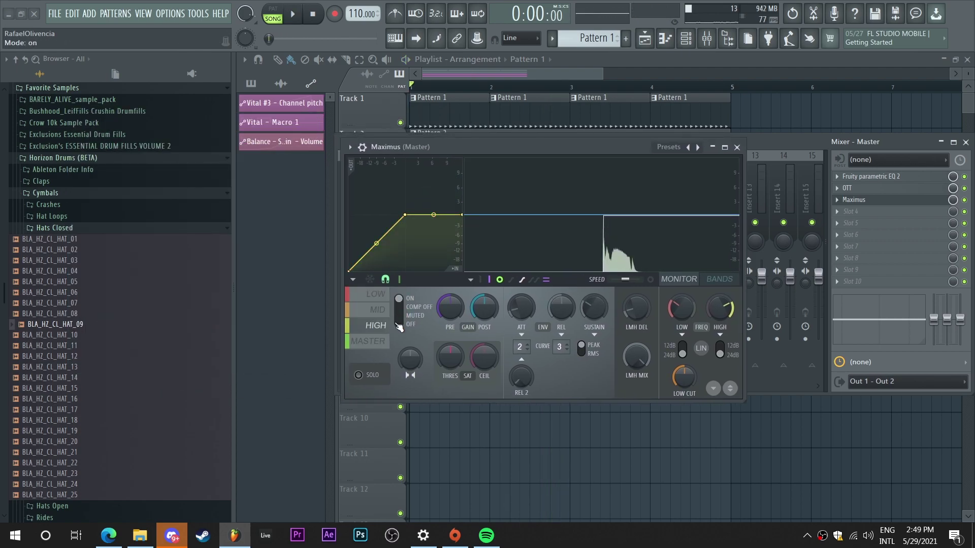
{"action": "left_click", "coordinate": [384, 341]}
- Raise Maximus pre gain to about 5.5 dB and the saturation threshold to 31%
{"action": "key", "text": "space"}
{"action": "left_click_drag", "start_coordinate": [449, 307], "coordinate": [450, 287]}
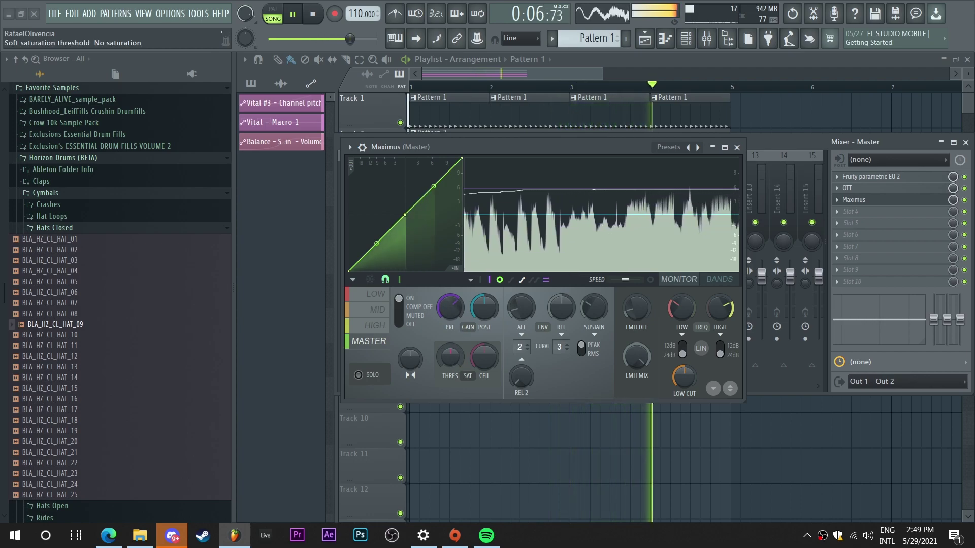
{"action": "scroll", "coordinate": [460, 362], "scroll_direction": "up", "scroll_amount": 1}
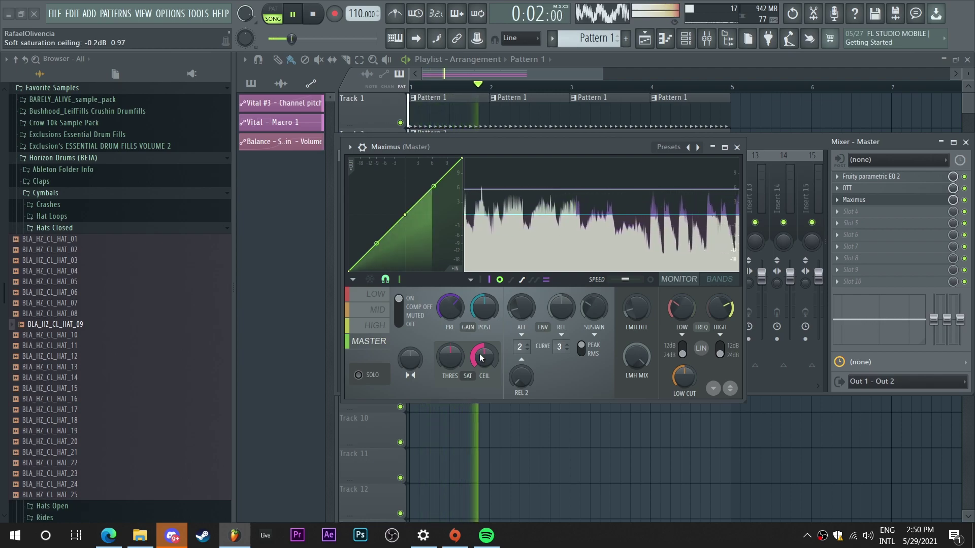
{"action": "left_click_drag", "start_coordinate": [450, 357], "coordinate": [451, 339]}
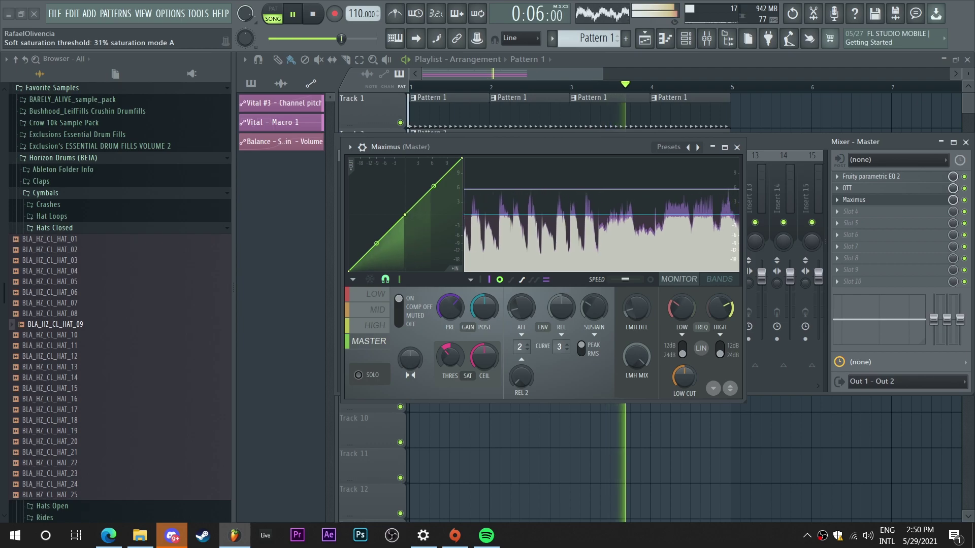
- Close the Maximus plugin window to reveal the full Mixer with the Master's EQ, OTT and Maximus
{"action": "left_click", "coordinate": [737, 147]}
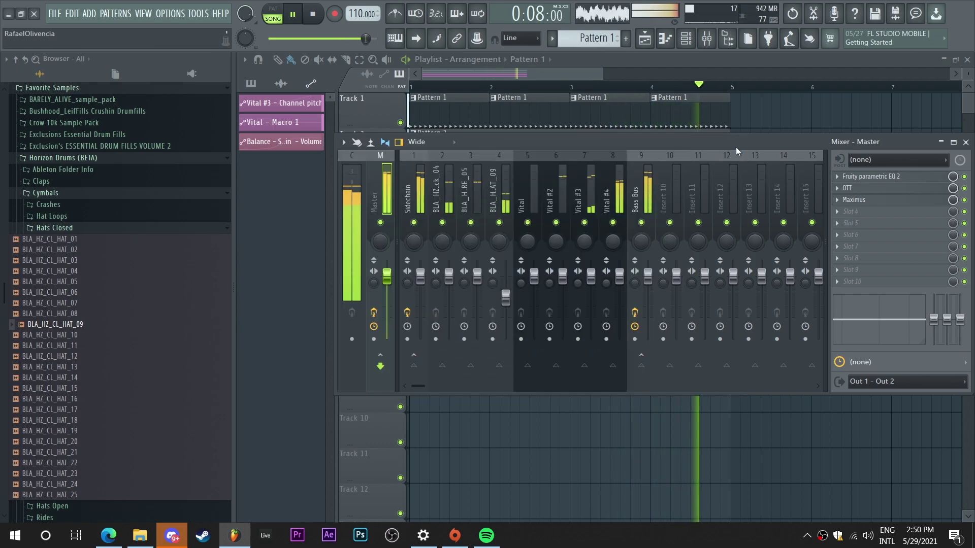